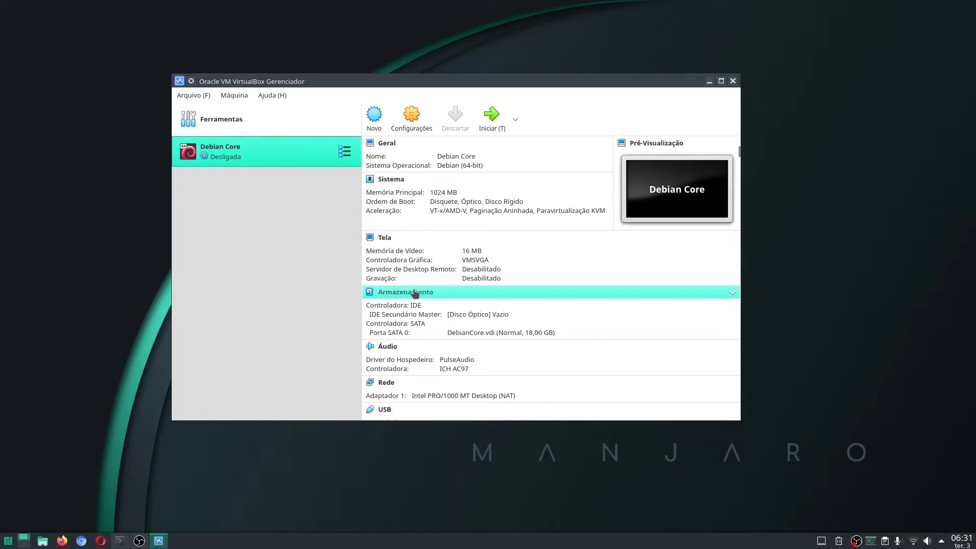
# In Armazenamento settings, select the empty IDE optical drive and choose 'Escolher uma imagem de disco...'
pyautogui.click(416, 293)
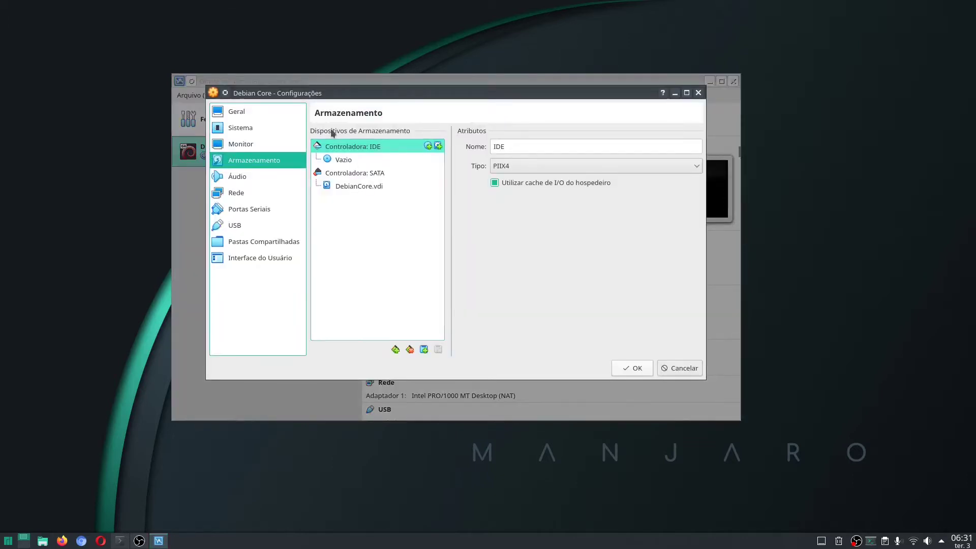
pyautogui.click(346, 162)
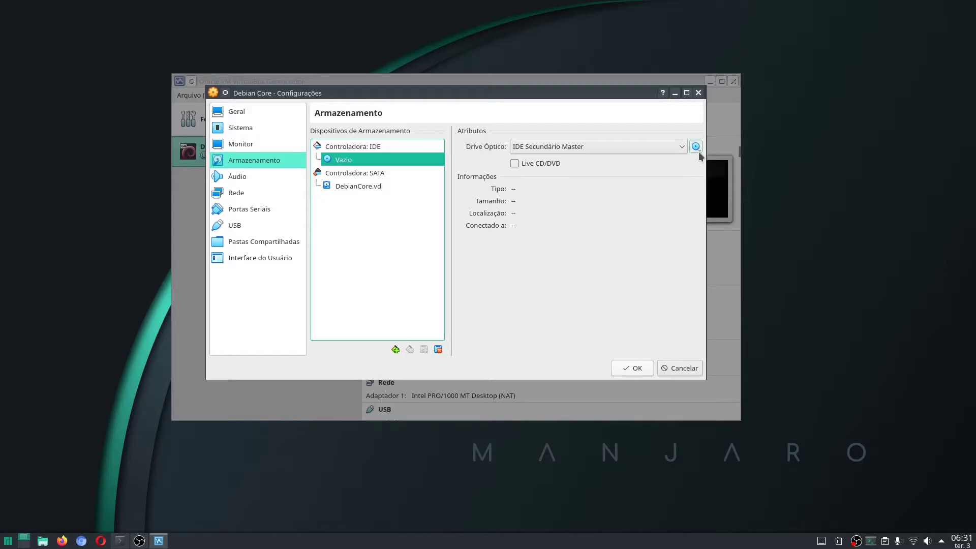
pyautogui.click(697, 148)
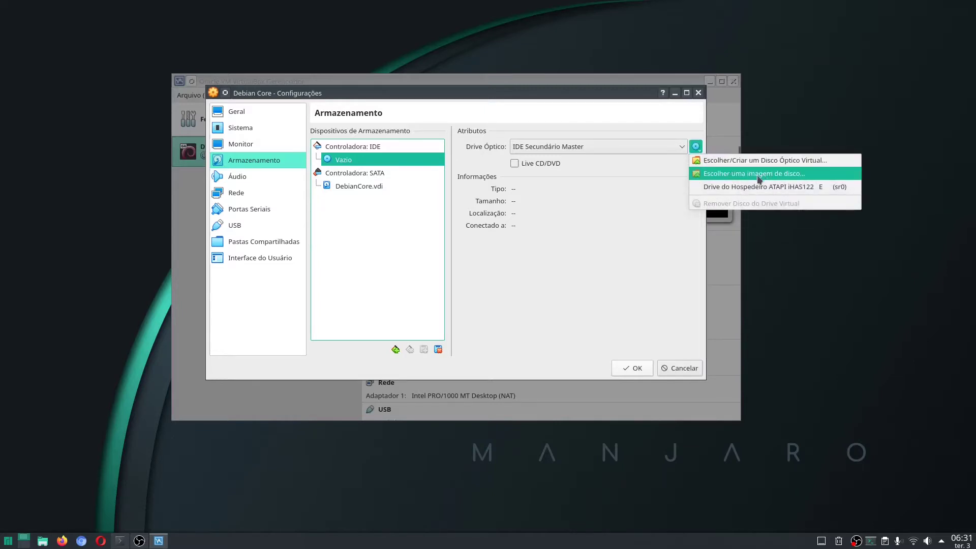
pyautogui.click(790, 176)
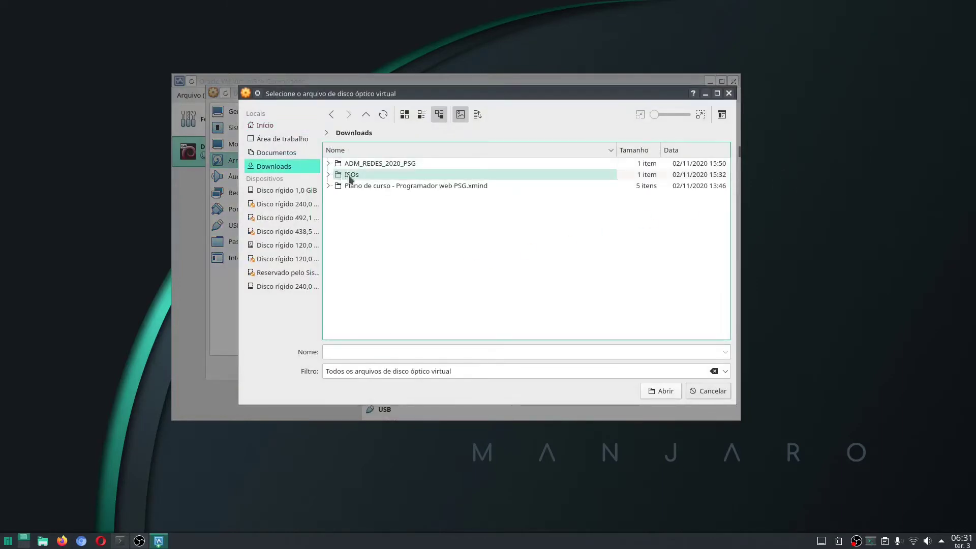
# Attach debian-10.6.0-amd64-DVD-1.iso from the ISOs folder to the optical drive and save the VM settings
pyautogui.doubleClick(350, 176)
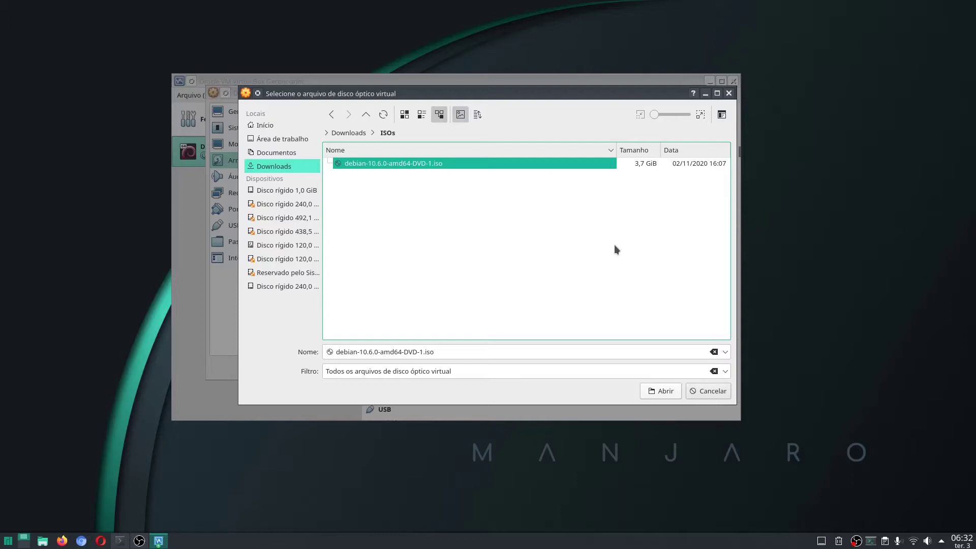
pyautogui.click(662, 392)
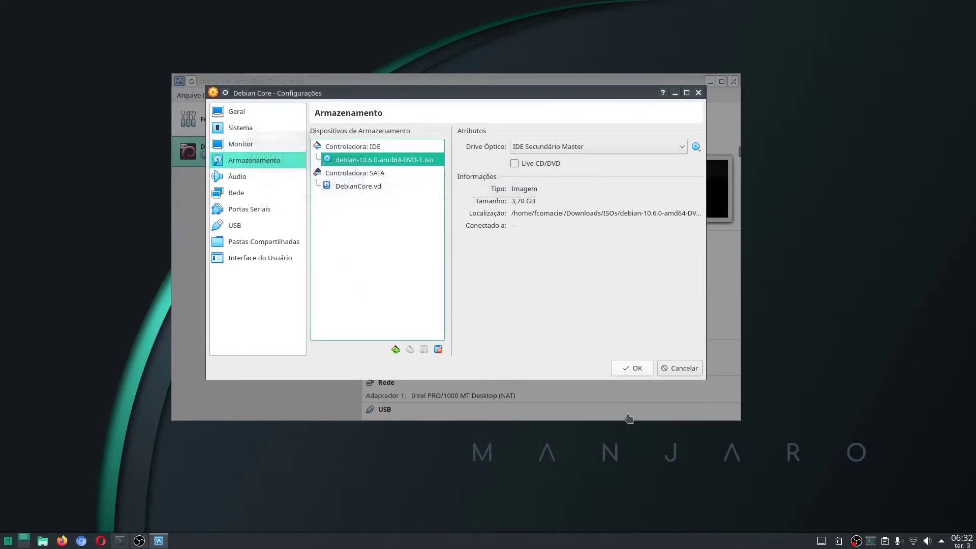
pyautogui.click(634, 368)
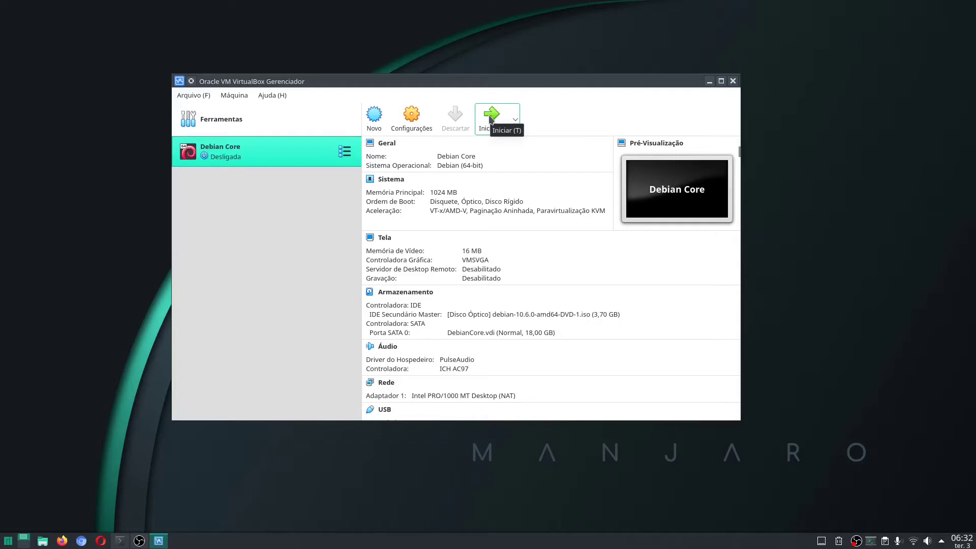
# Start Debian Core with the debian ISO chosen as the boot disc
pyautogui.click(491, 118)
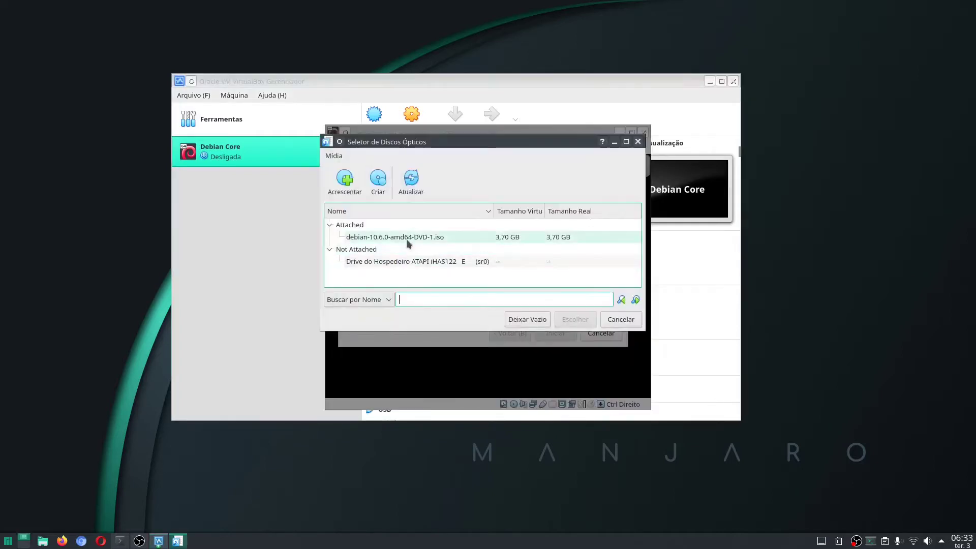
pyautogui.click(406, 236)
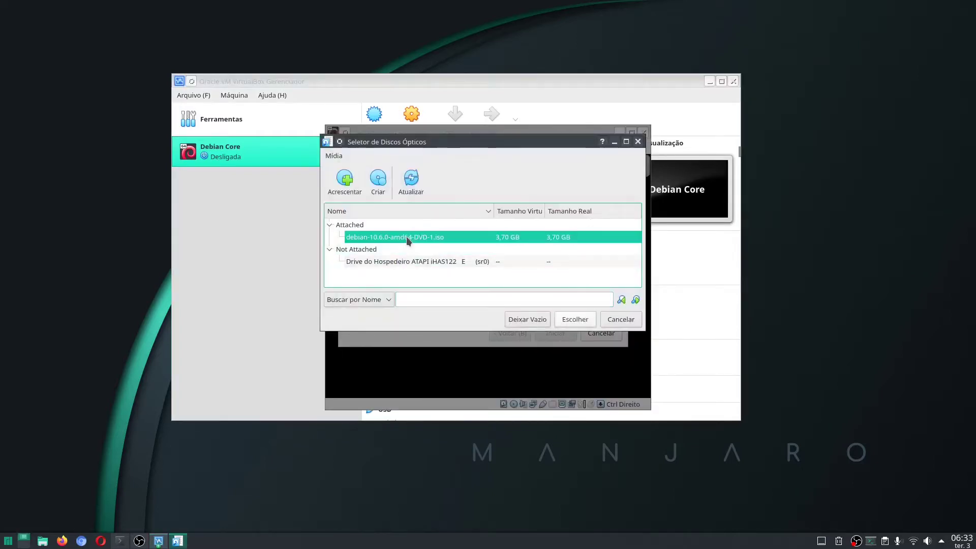
pyautogui.click(582, 321)
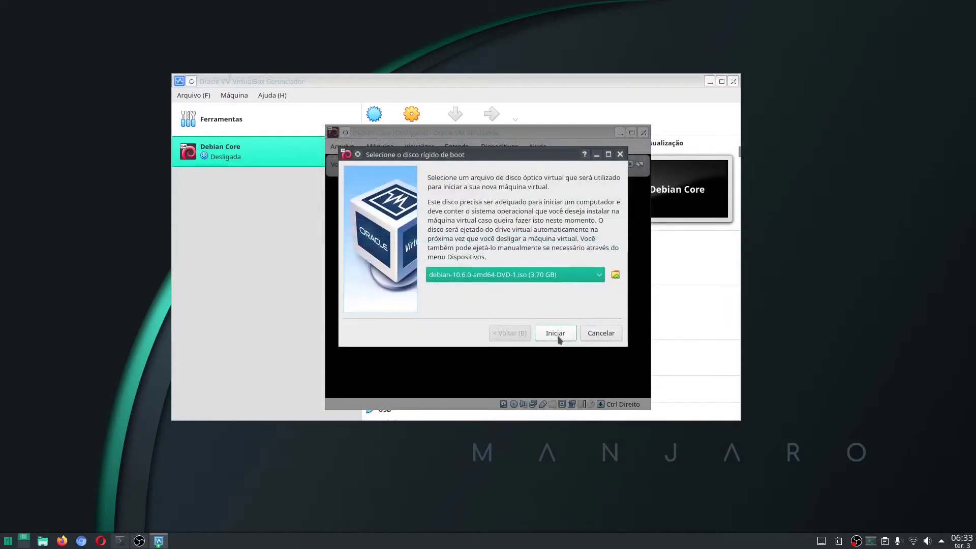
pyautogui.click(555, 333)
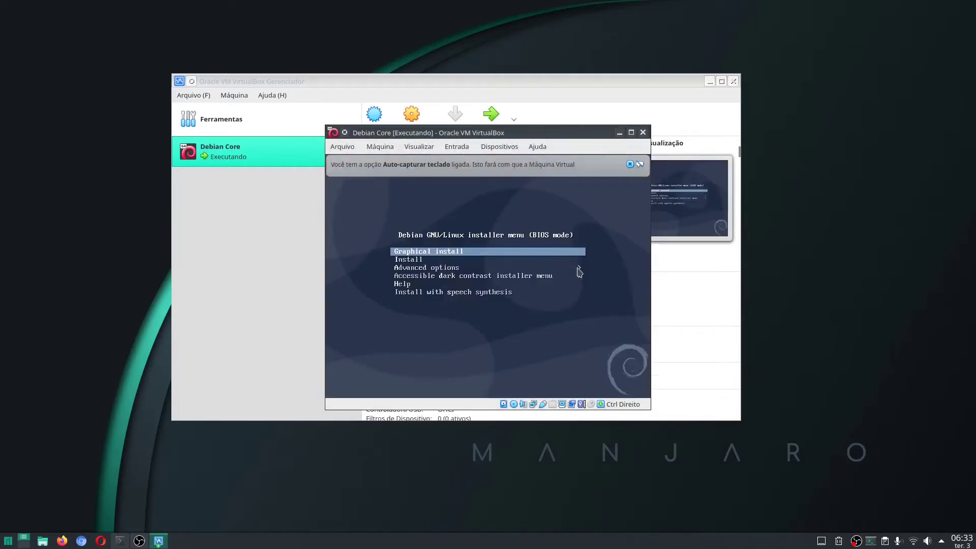
# Browse the installer boot menu and enter the Advanced options submenu
pyautogui.press('Down')
pyautogui.press('Down')
pyautogui.press('Down')
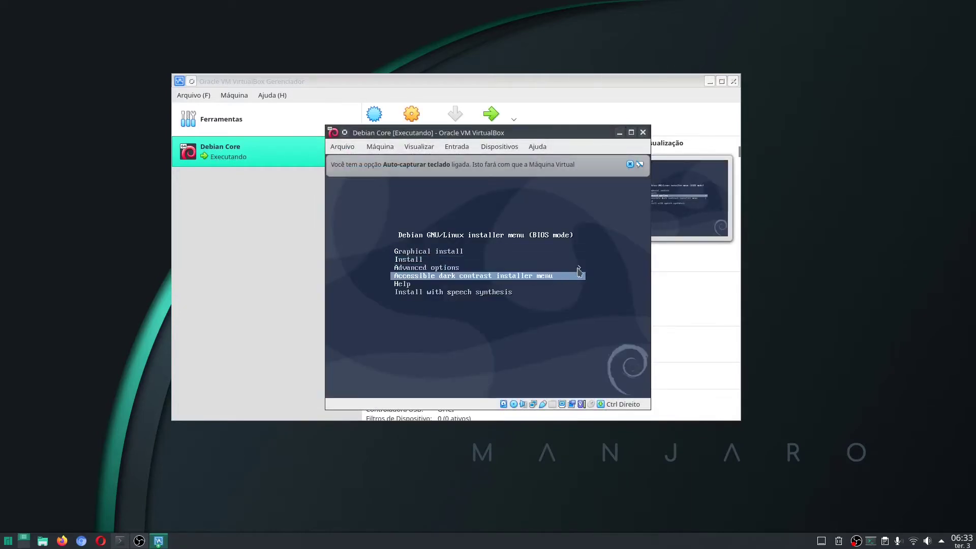
pyautogui.press('Up')
pyautogui.press('Up')
pyautogui.press('Up')
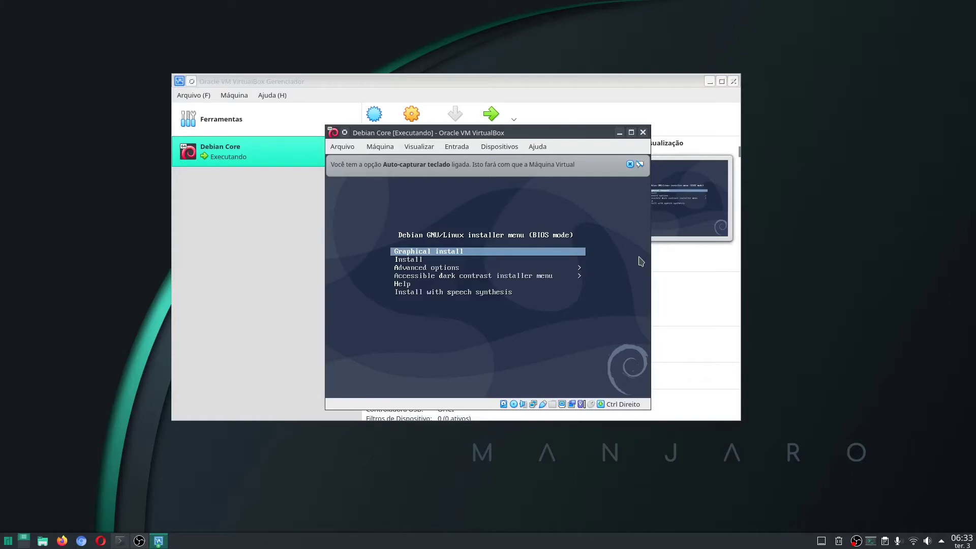
pyautogui.press('Down')
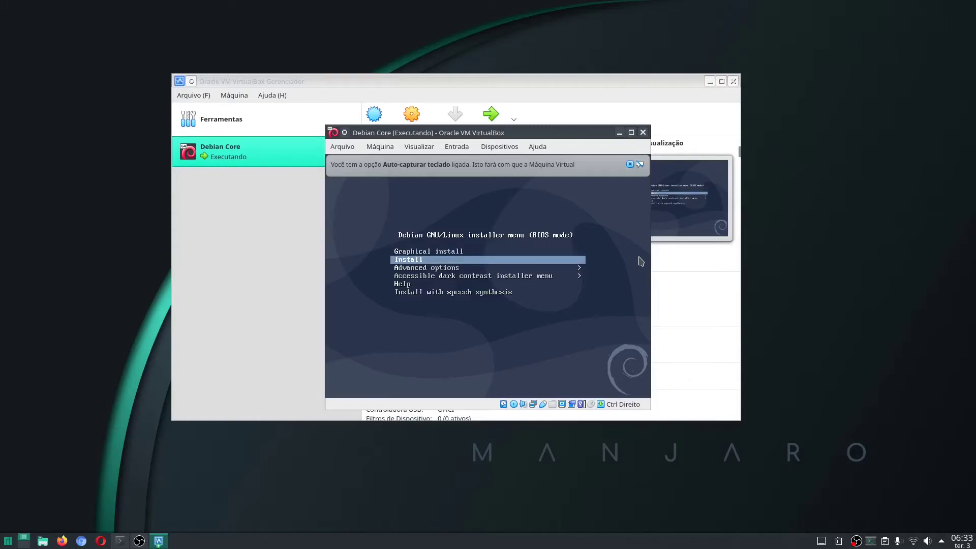
pyautogui.press('Down')
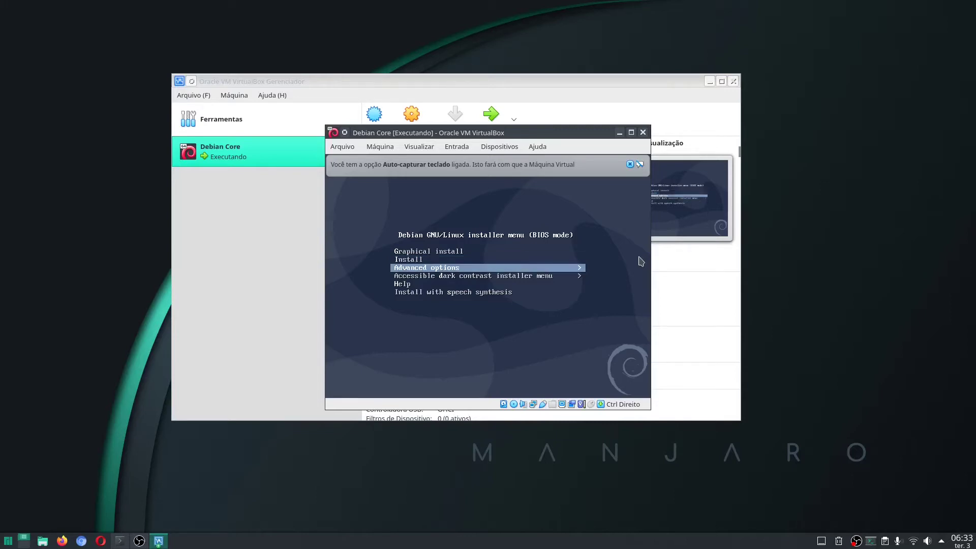
pyautogui.press('Return')
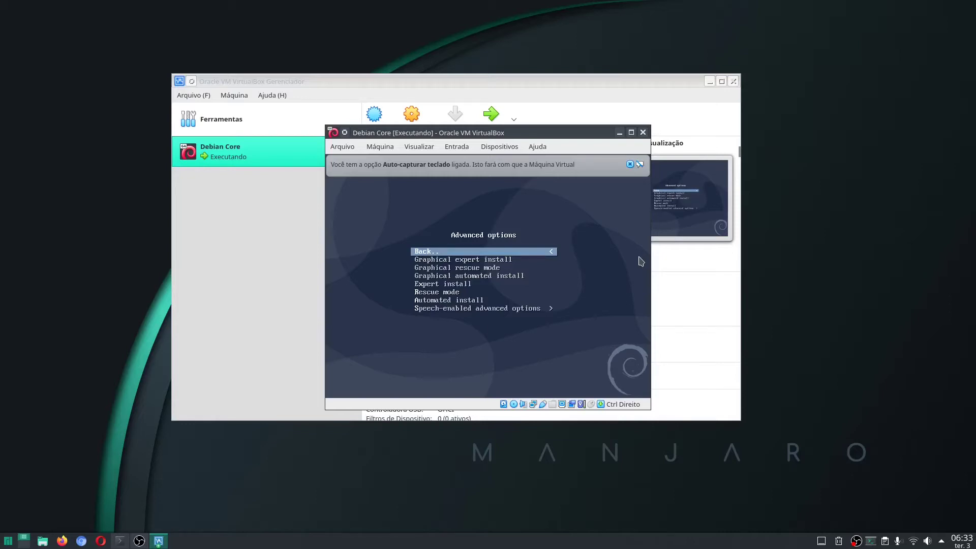
# Look through the Advanced options entries, then return to the main boot menu via Back
pyautogui.press('Down')
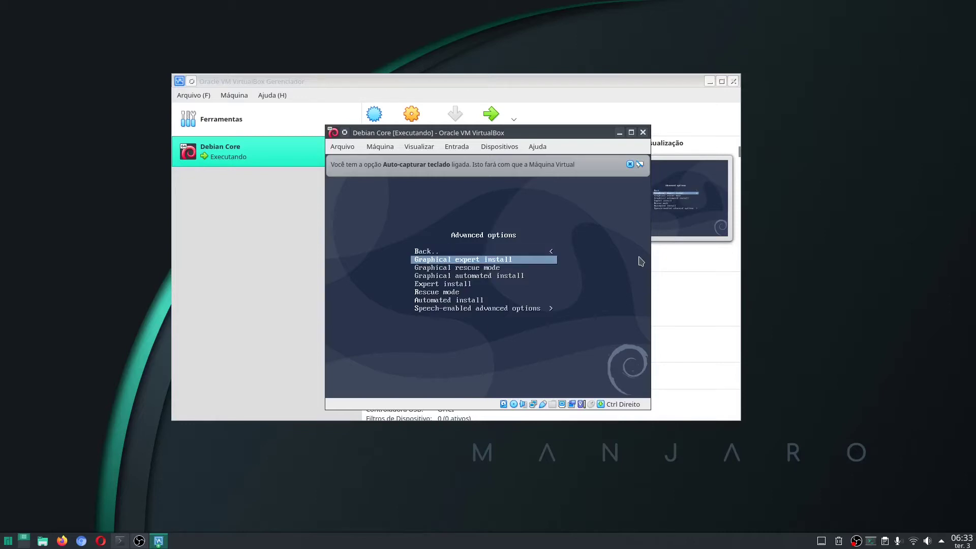
pyautogui.press('Down')
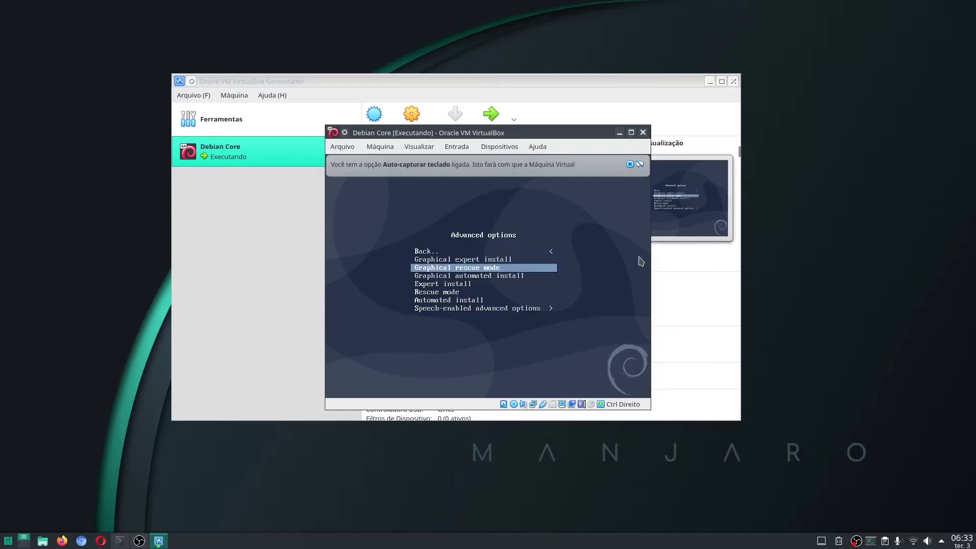
pyautogui.press('Up')
pyautogui.press('Up')
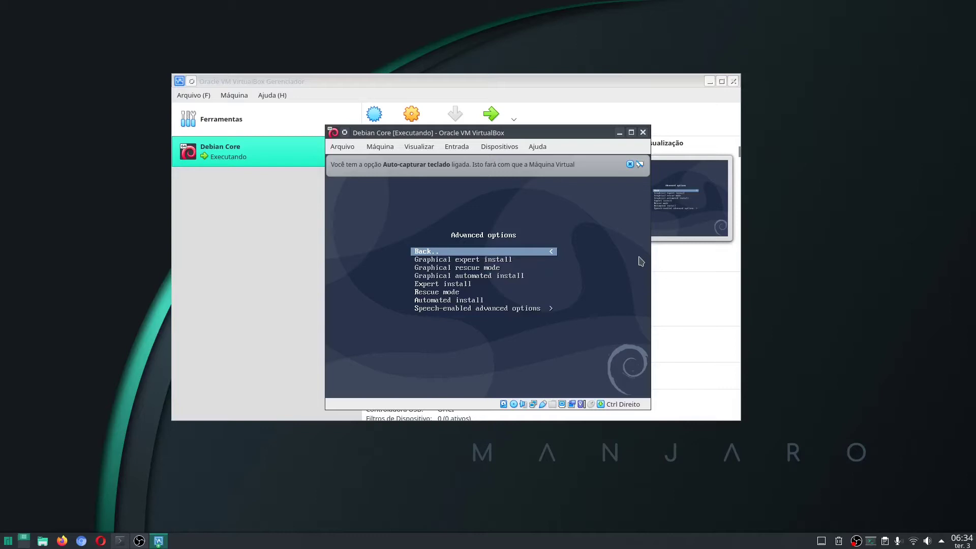
pyautogui.press('Return')
# Highlight Graphical install and launch it
pyautogui.press('Up')
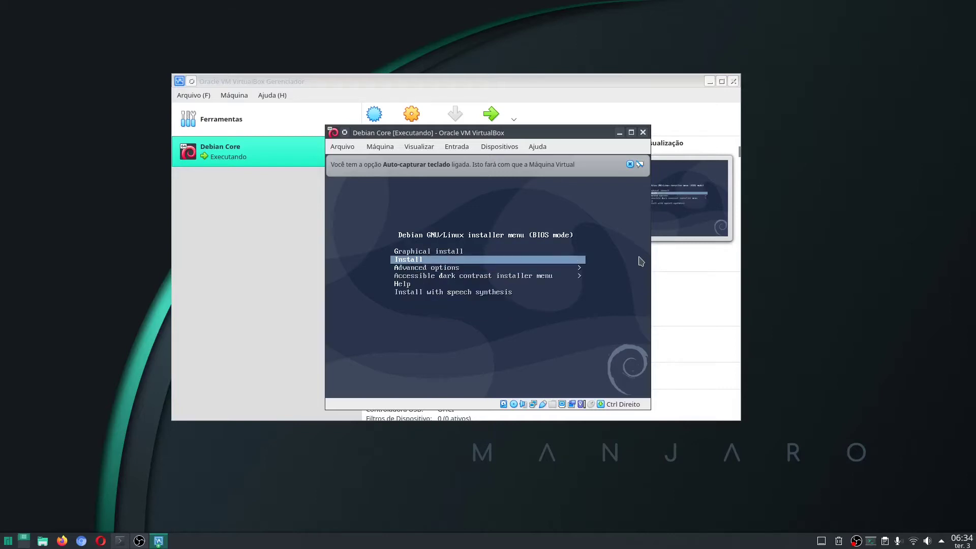
pyautogui.press('Up')
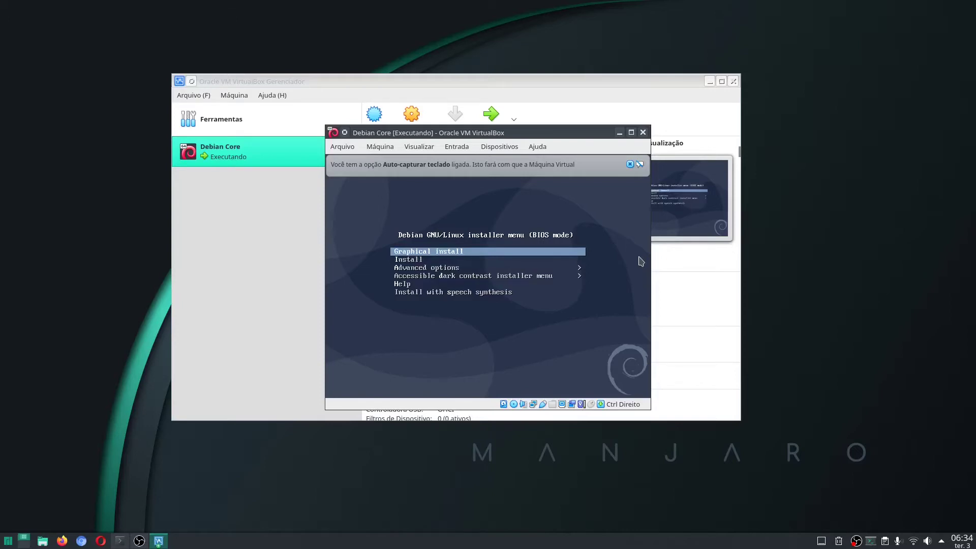
pyautogui.press('Down')
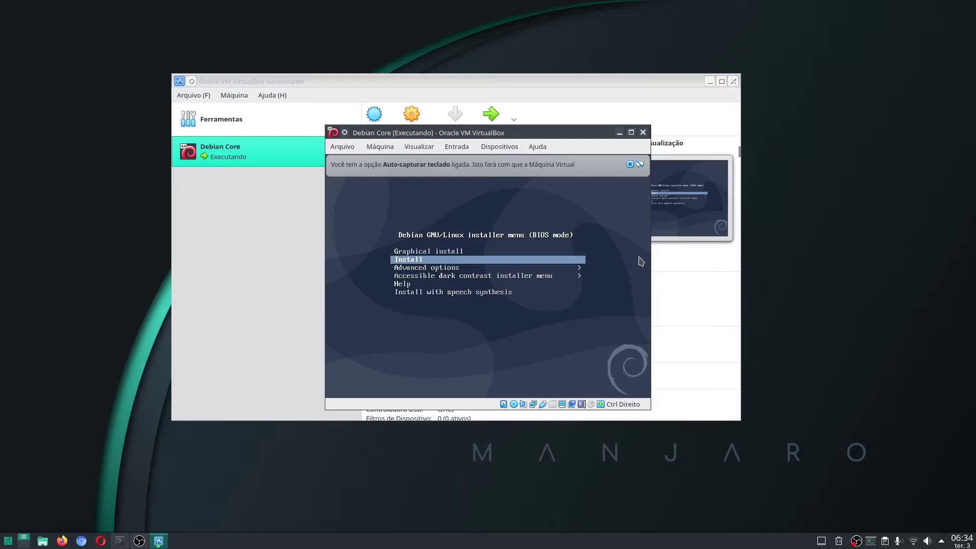
pyautogui.press('Up')
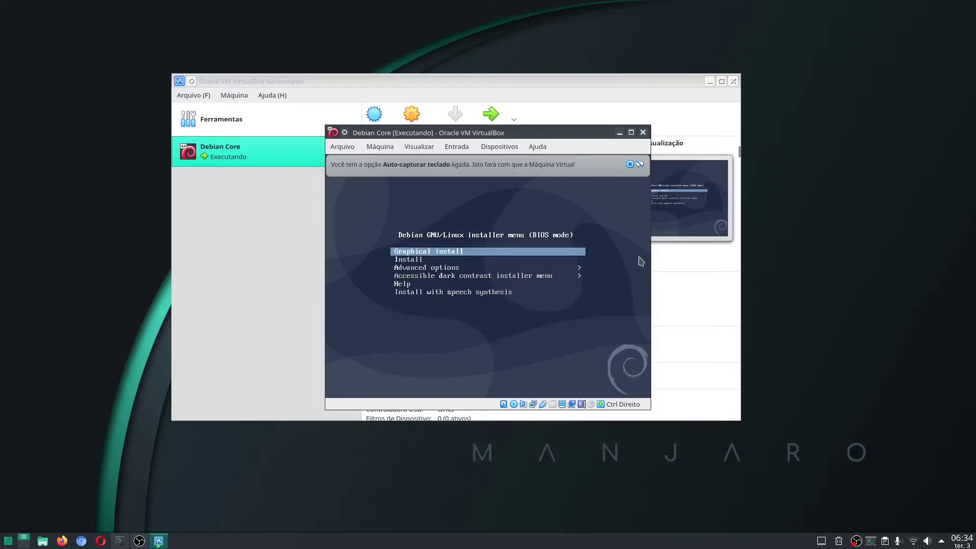
pyautogui.press('Return')
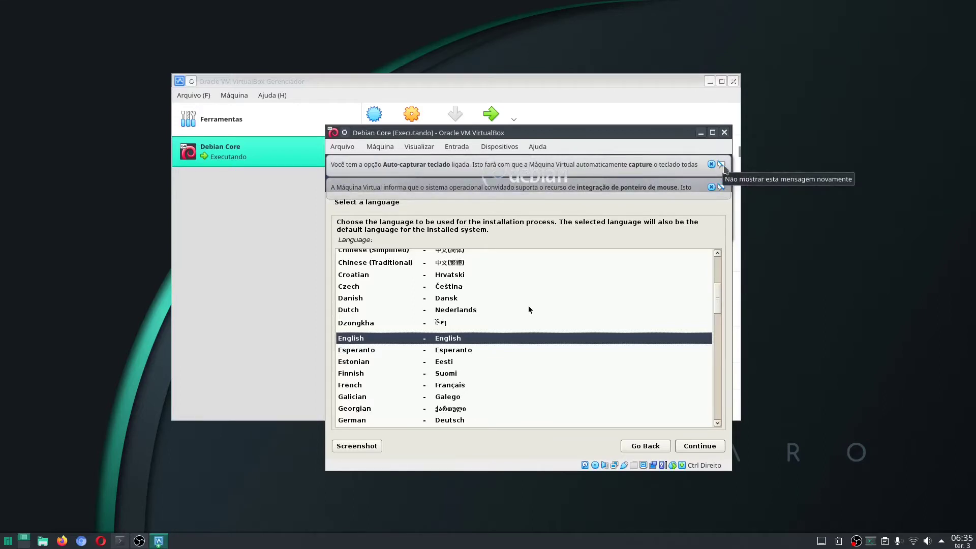
# Dismiss the keyboard and mouse notices and select Portuguese (Brazil) in the language list
pyautogui.click(721, 165)
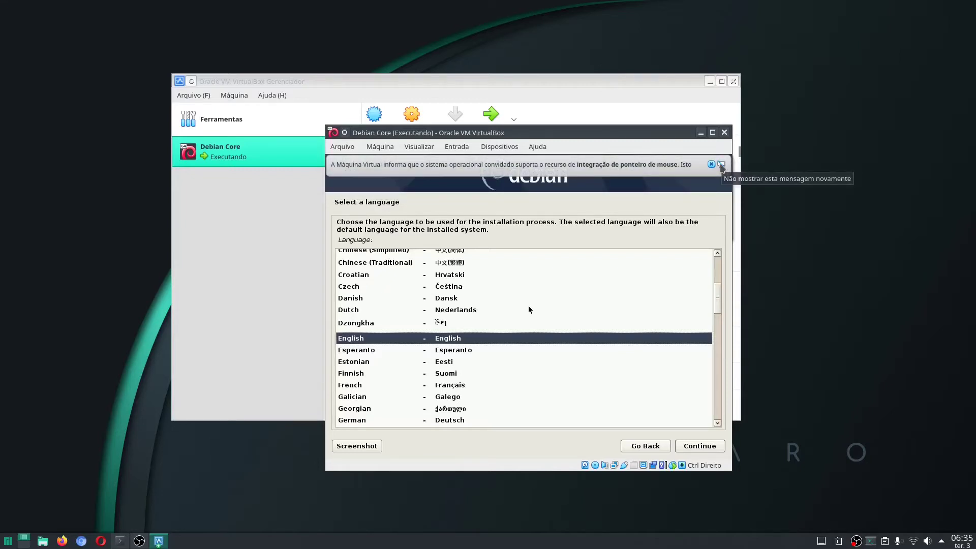
pyautogui.click(721, 165)
pyautogui.click(479, 342)
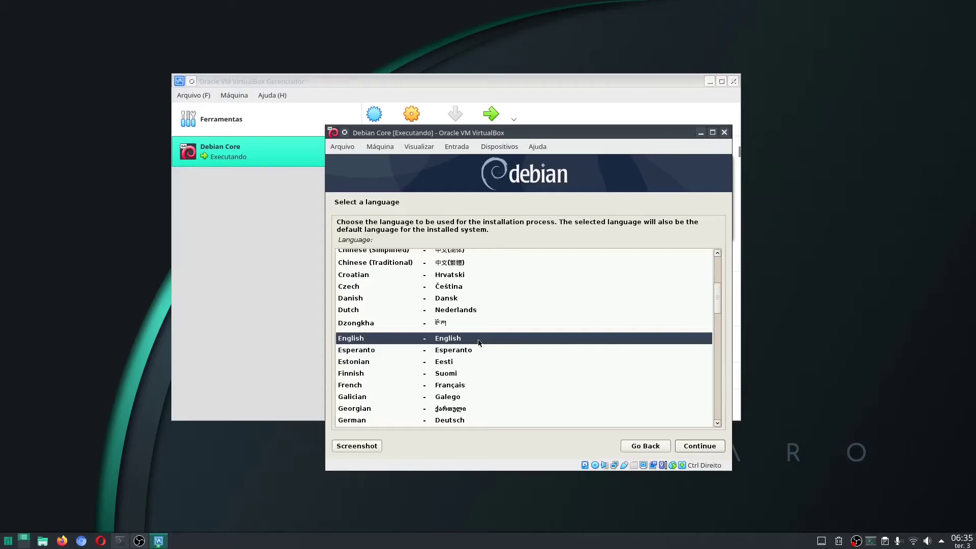
pyautogui.write('p')
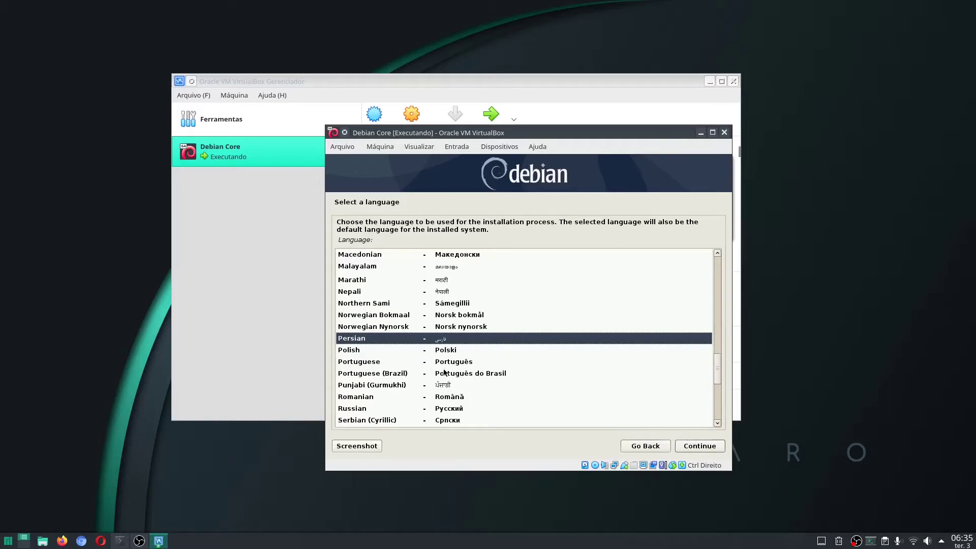
pyautogui.click(472, 375)
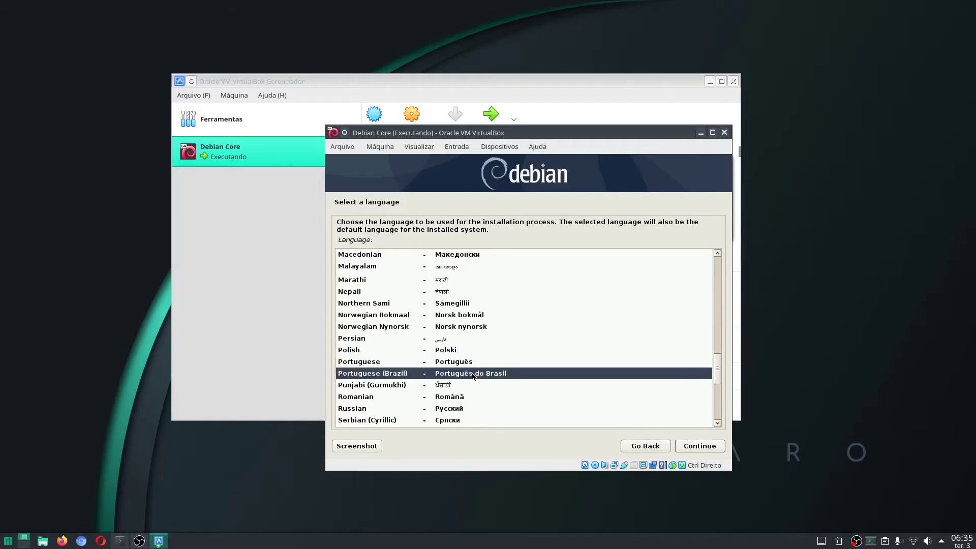
# Confirm Portuguese (Brazil), the Brasil location and the Português Brasileiro keyboard layout
pyautogui.click(707, 447)
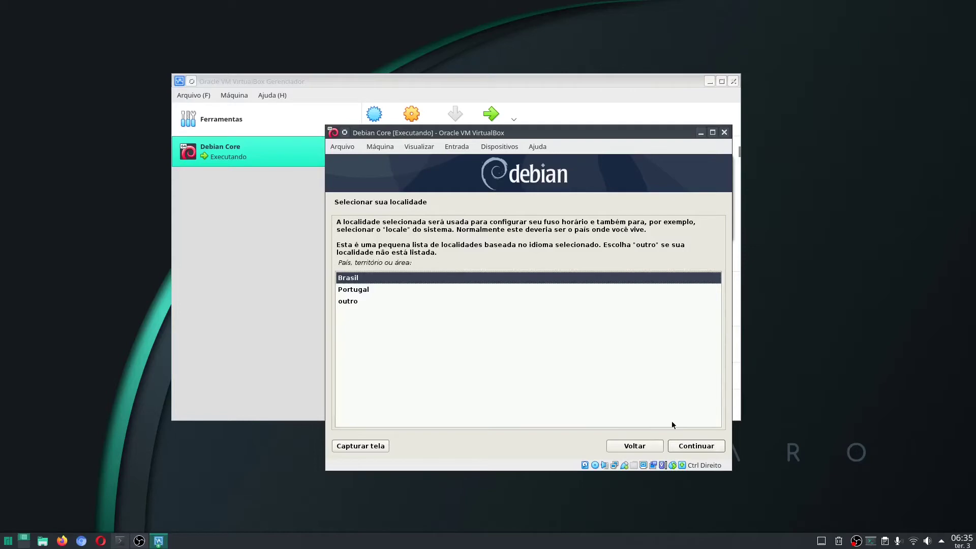
pyautogui.click(720, 447)
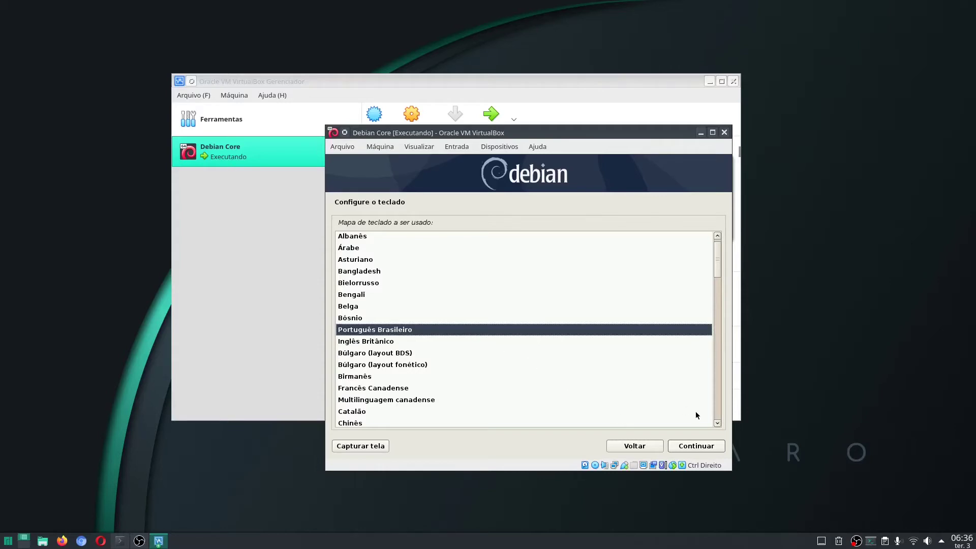
pyautogui.click(696, 446)
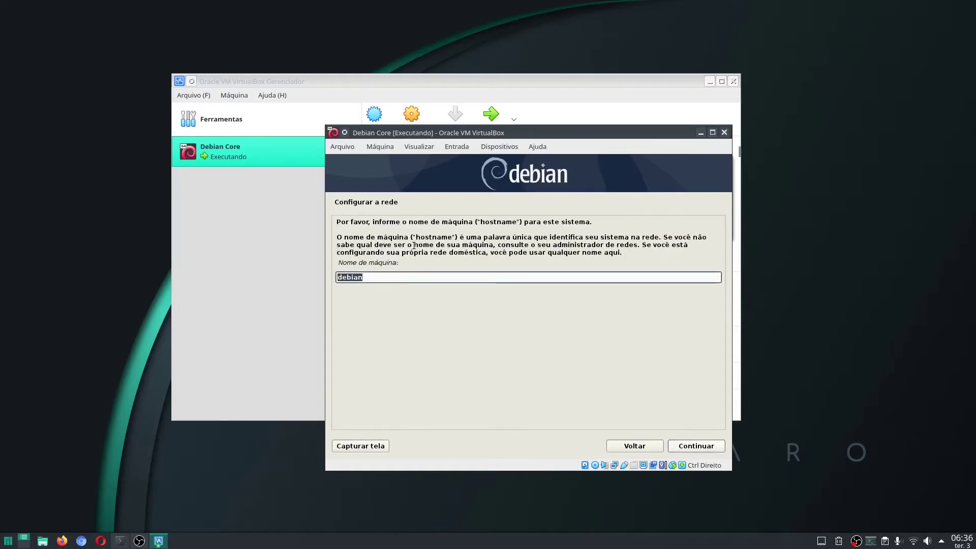
# Change the hostname from debian to debiancore and confirm it
pyautogui.click(432, 280)
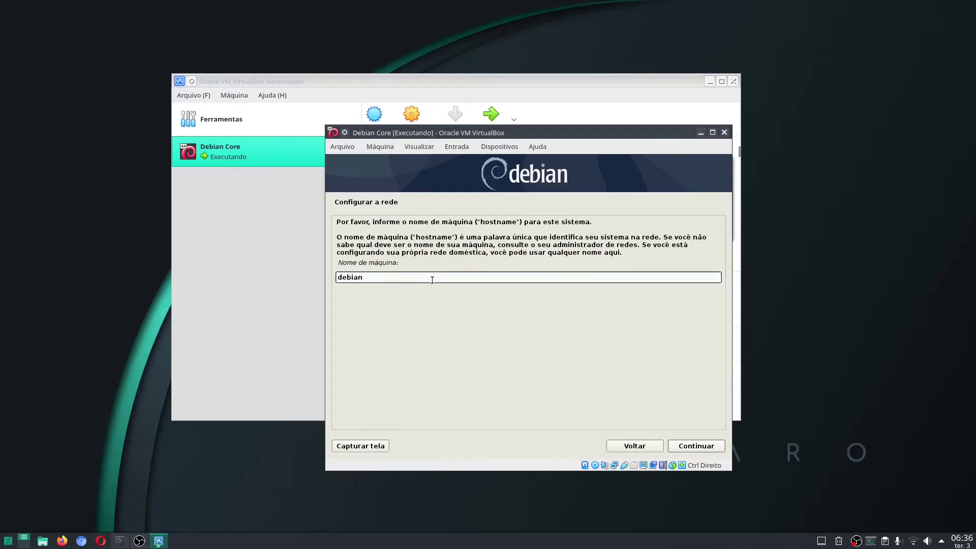
pyautogui.write('core')
pyautogui.click(699, 451)
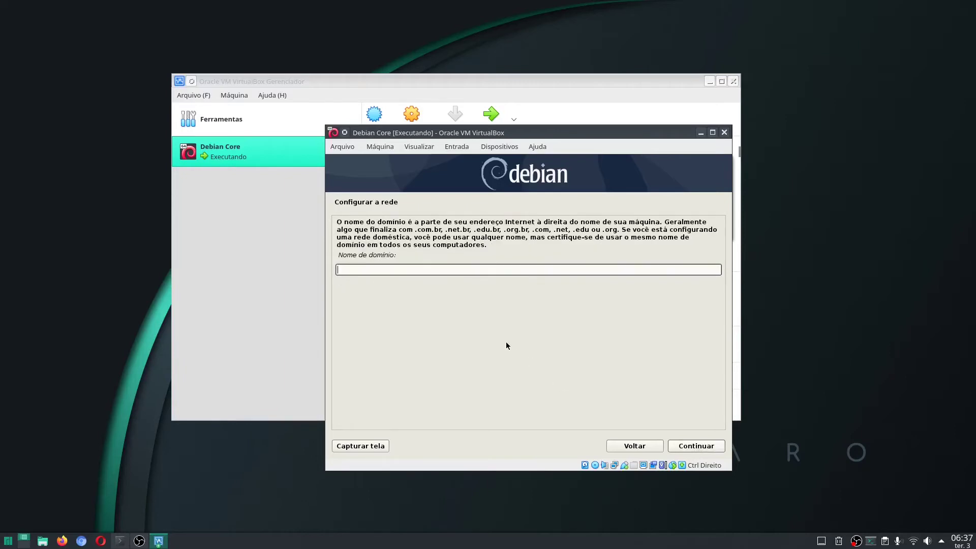
pyautogui.click(633, 446)
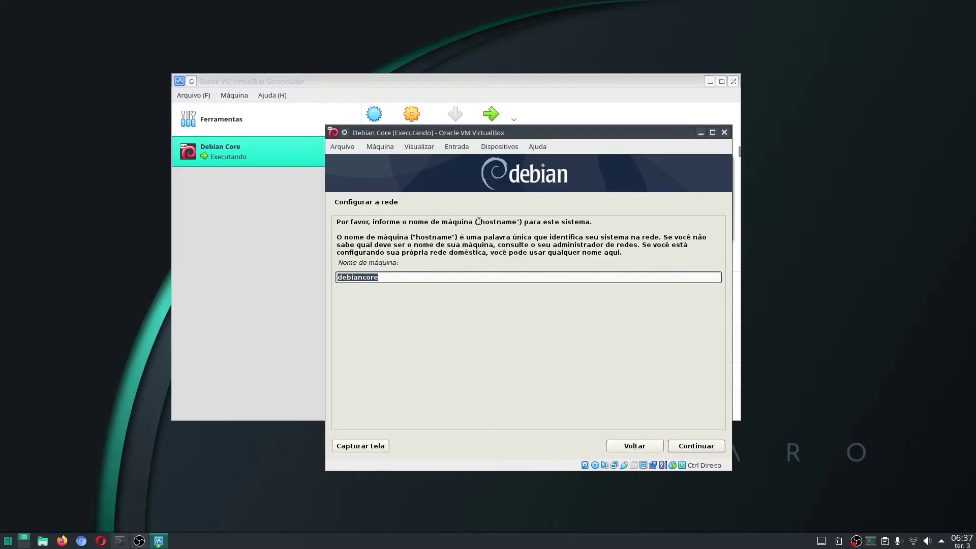
pyautogui.click(424, 276)
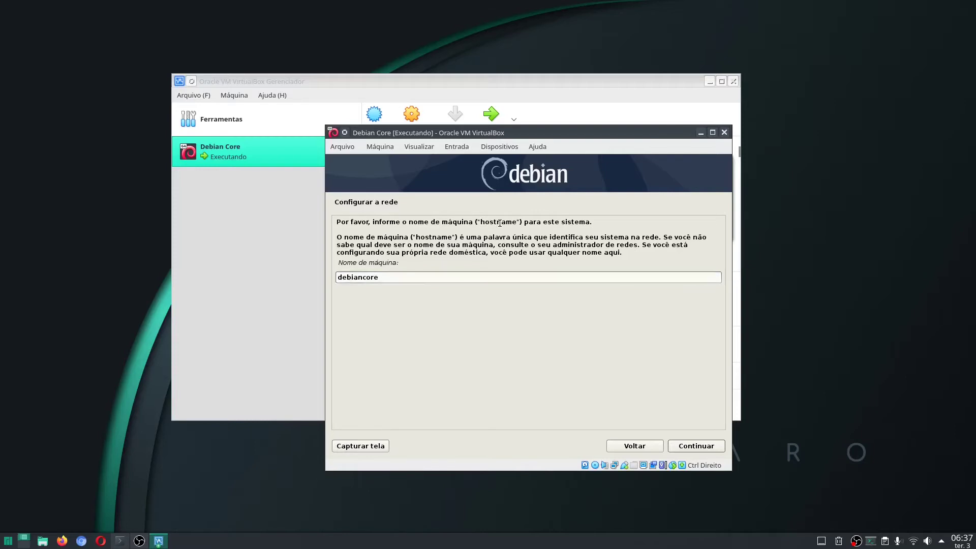
pyautogui.click(444, 278)
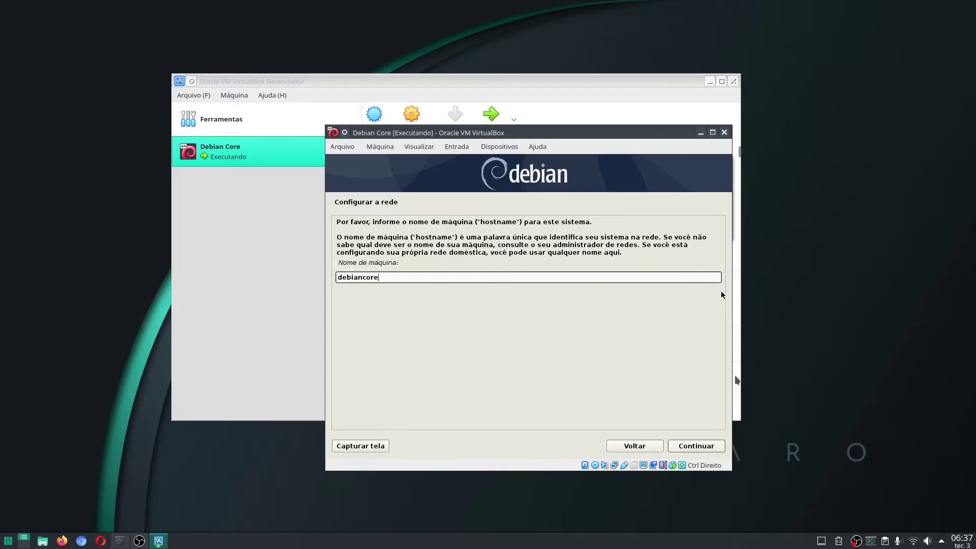
pyautogui.click(717, 448)
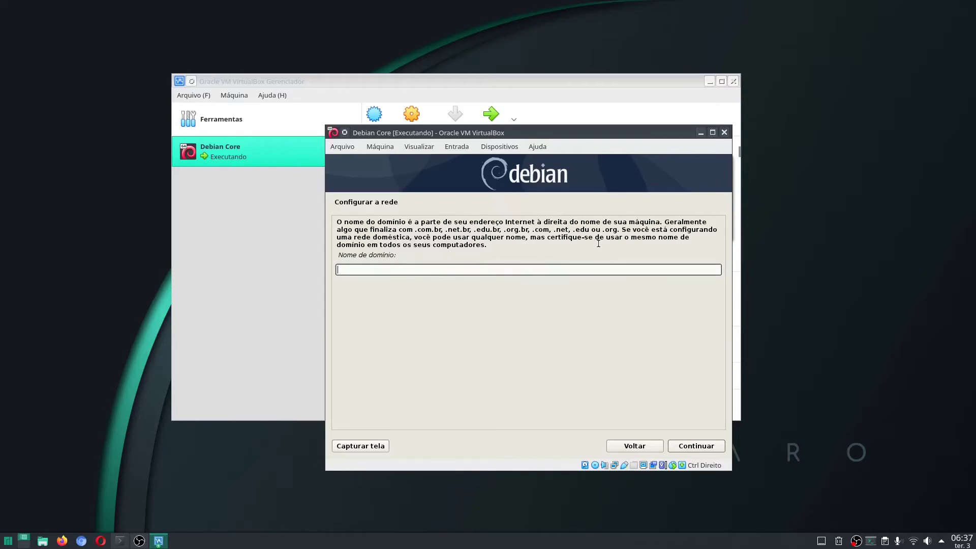
# Enter admredes.local in the Nome de domínio field
pyautogui.write('admredes')
pyautogui.write('.local')
# Accept the domain name, then enter the root password and its confirmation
pyautogui.click(696, 446)
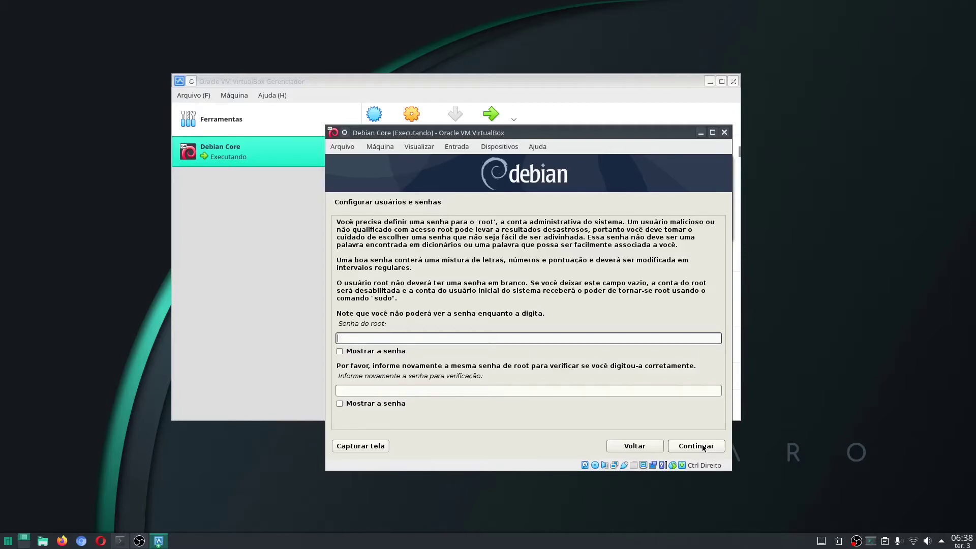
pyautogui.write('123456')
pyautogui.press('Tab')
pyautogui.write('12345')
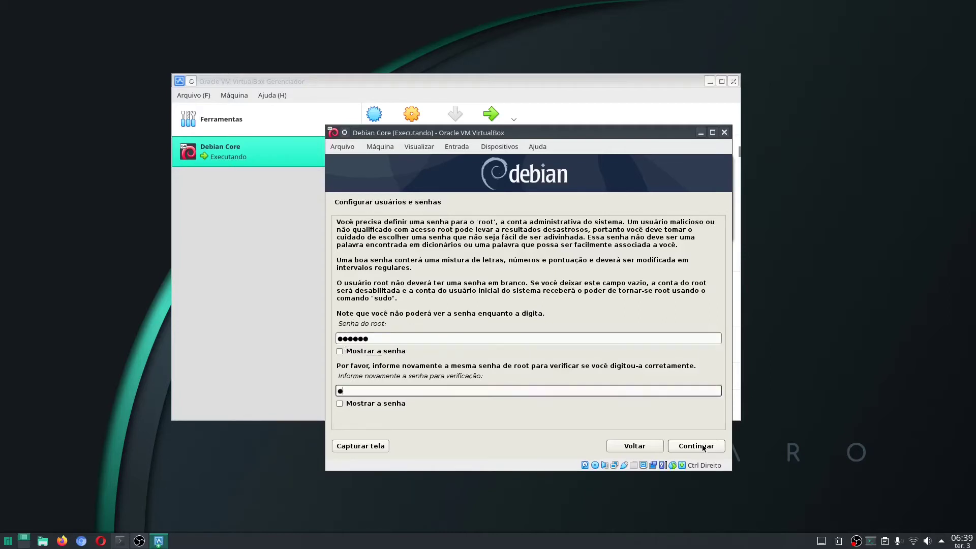
pyautogui.write('6')
# Toggle 'Mostrar a senha' on both password fields to verify the entries
pyautogui.click(340, 352)
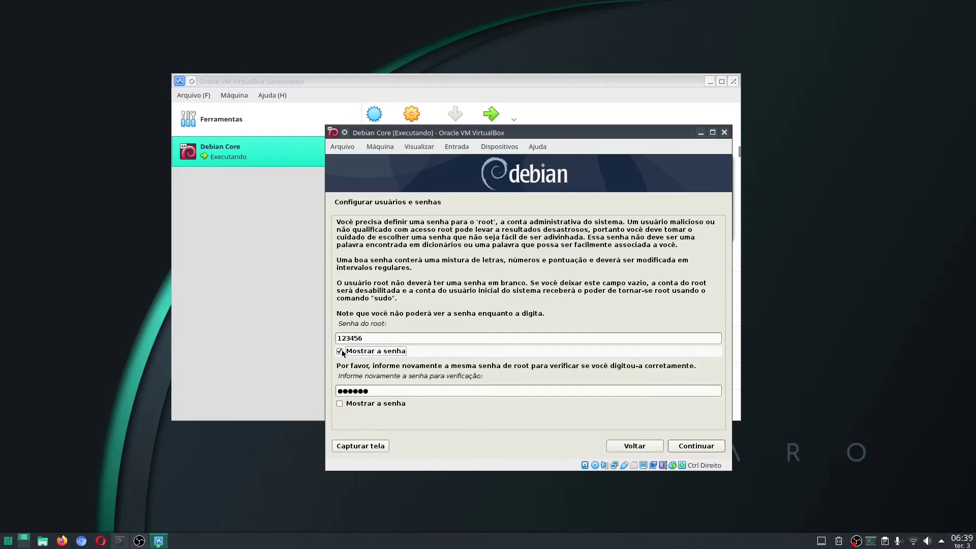
pyautogui.click(340, 351)
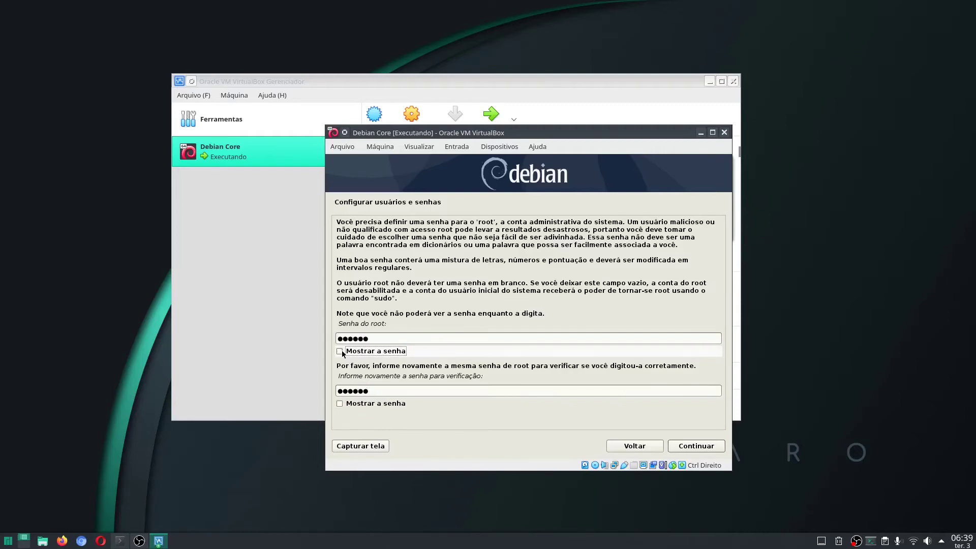
pyautogui.click(339, 404)
pyautogui.click(340, 404)
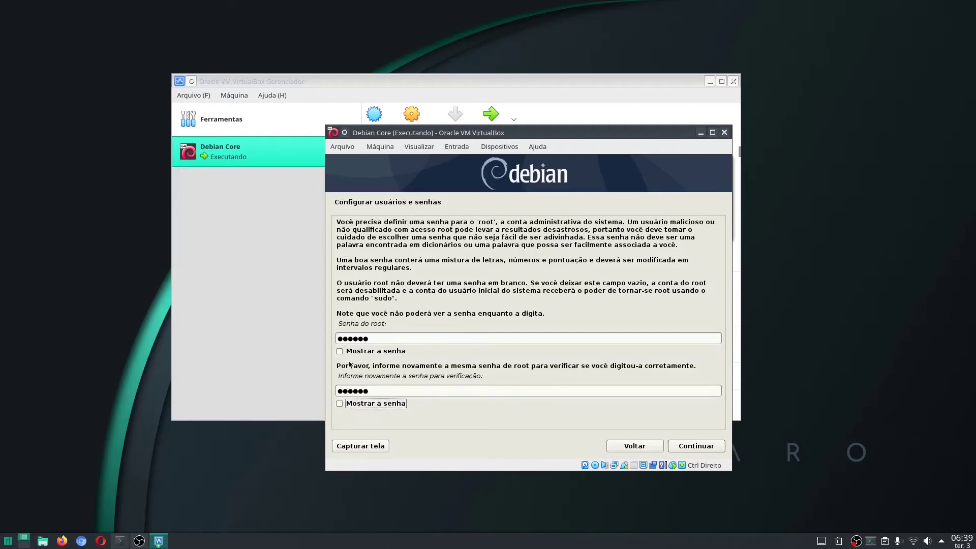
pyautogui.click(340, 352)
# Accept the root password and enter the new user's full name
pyautogui.click(696, 447)
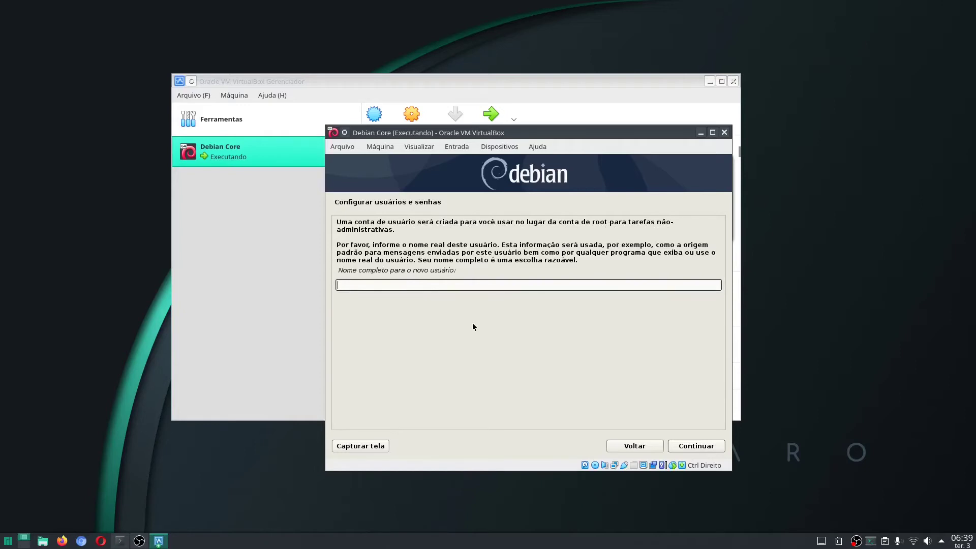
pyautogui.write('Aluno Senac')
pyautogui.click(690, 446)
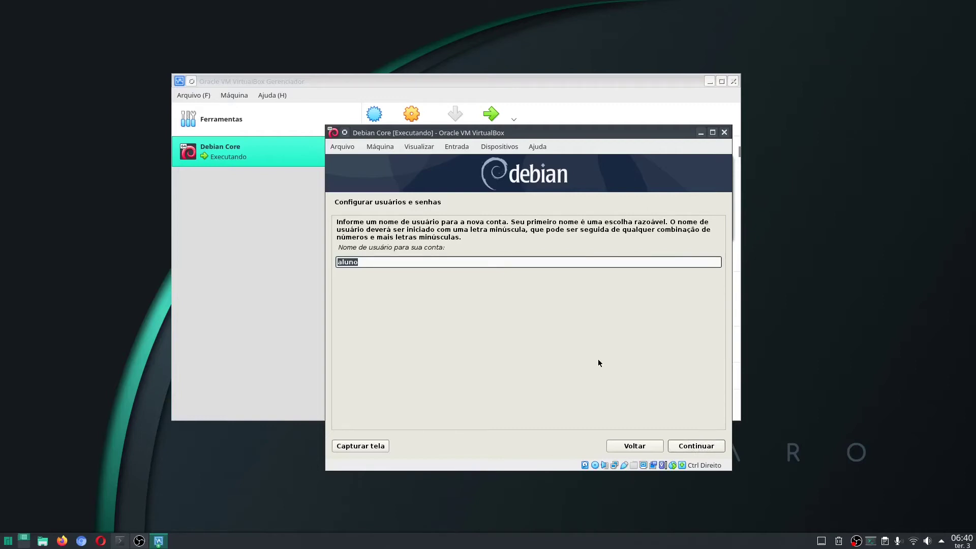
# Review the suggested username 'aluno' and keep it unchanged
pyautogui.press('End')
pyautogui.click(641, 447)
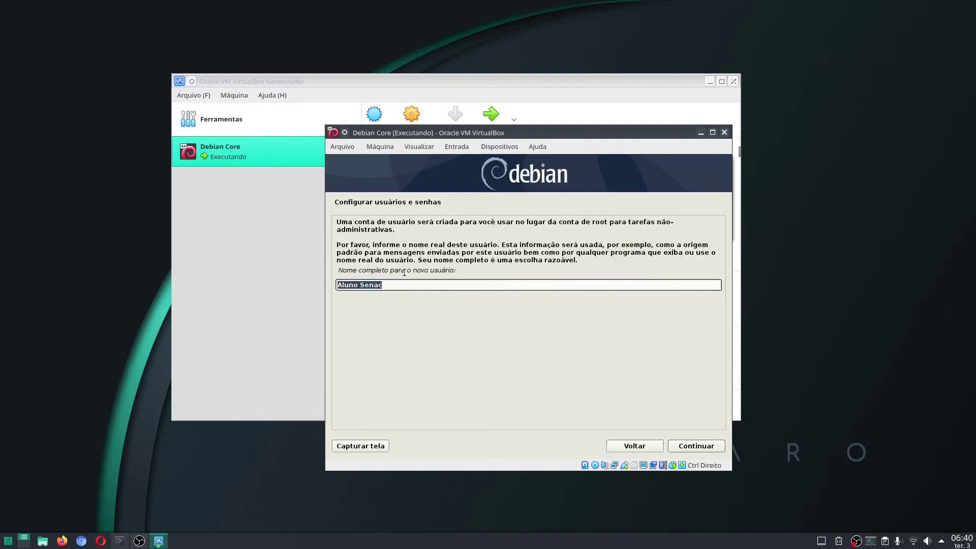
pyautogui.click(432, 282)
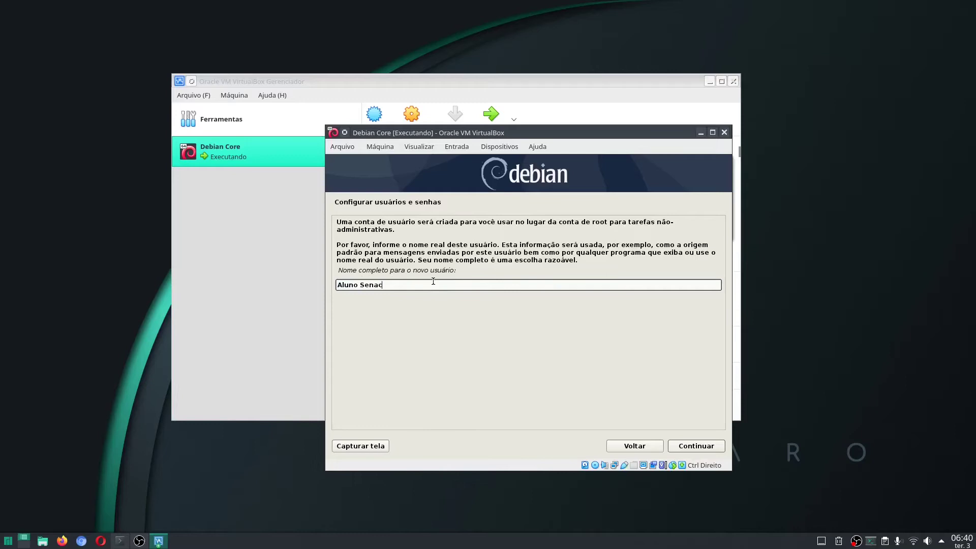
pyautogui.click(682, 447)
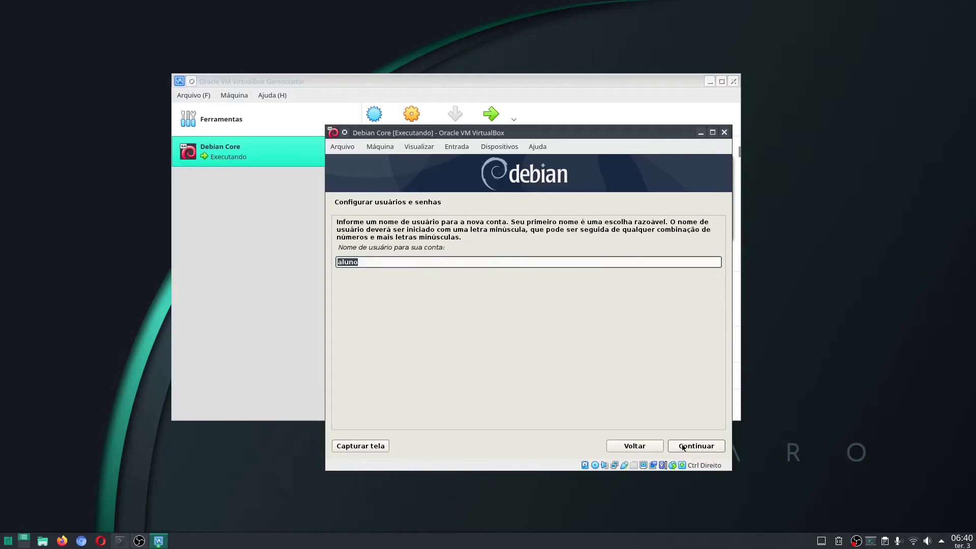
pyautogui.click(399, 263)
# Enter the new user's password twice to confirm it, then proceed to the clock setup
pyautogui.click(693, 449)
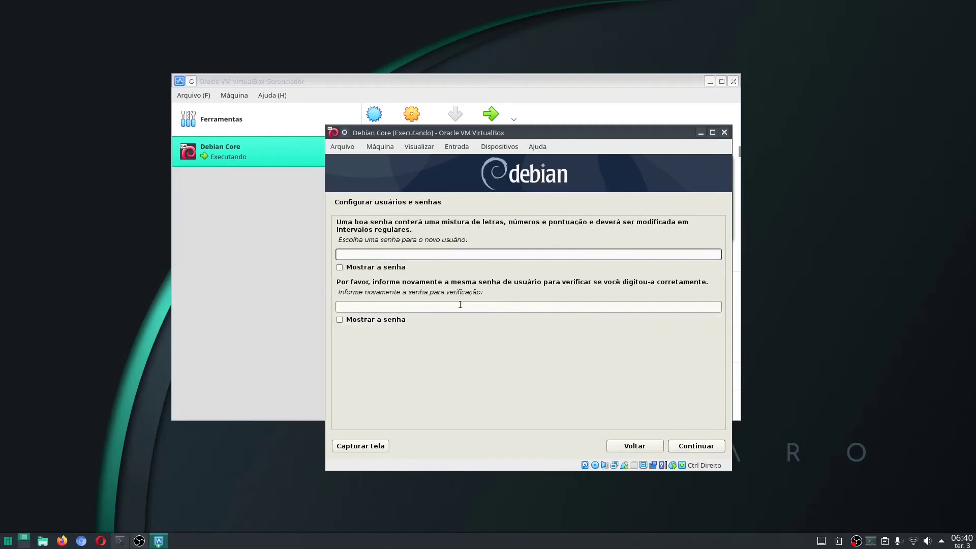
pyautogui.write('123456')
pyautogui.press('Tab')
pyautogui.press('Tab')
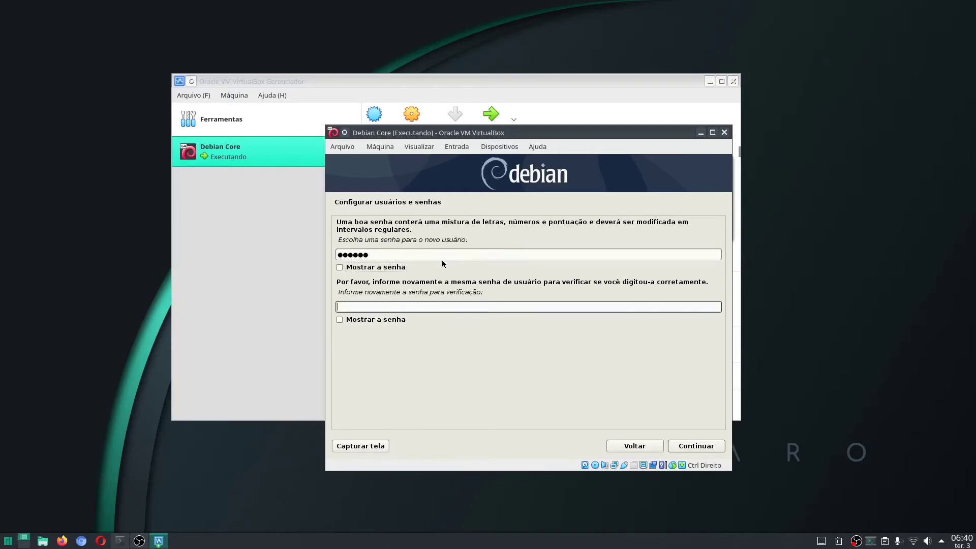
pyautogui.write('123456')
pyautogui.click(703, 447)
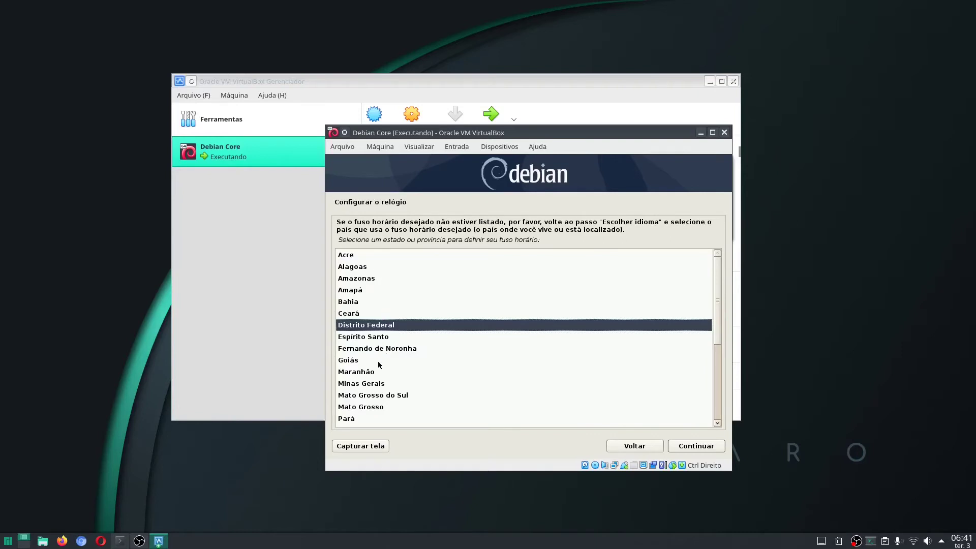
# Choose Piauí from the Brazilian state list as the time zone and confirm it
pyautogui.scroll(-3, 358, 356)
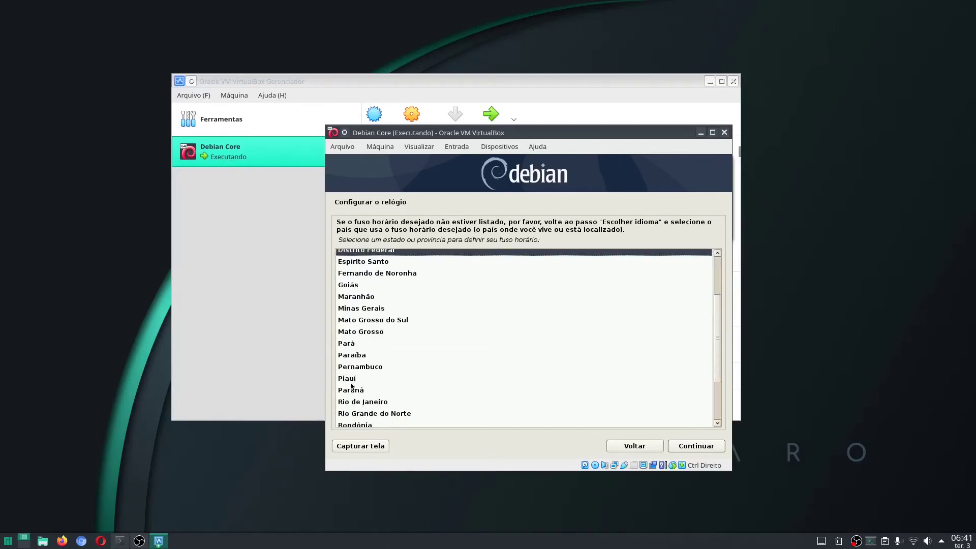
pyautogui.click(351, 378)
pyautogui.scroll(3, 420, 326)
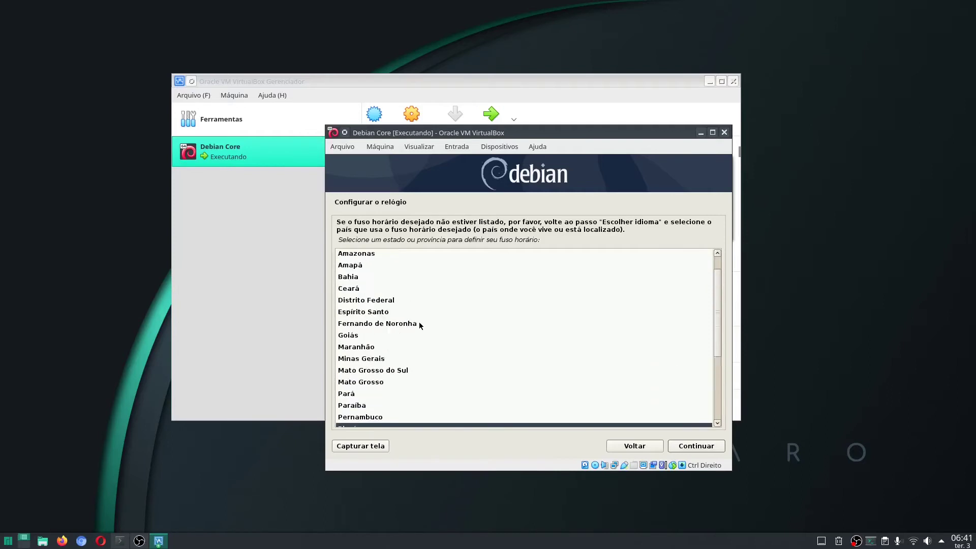
pyautogui.scroll(-1, 420, 325)
pyautogui.scroll(-2, 420, 325)
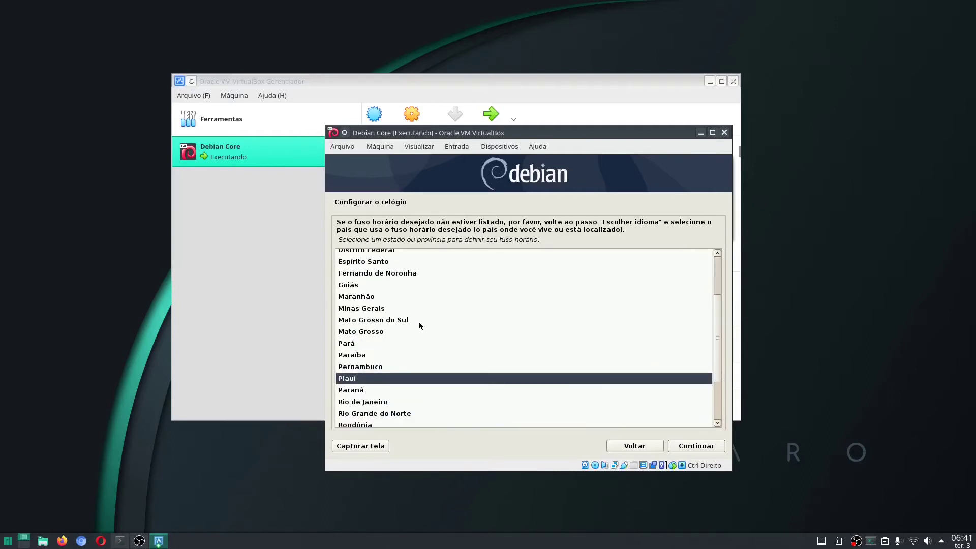
pyautogui.scroll(3, 420, 325)
pyautogui.scroll(-2, 420, 325)
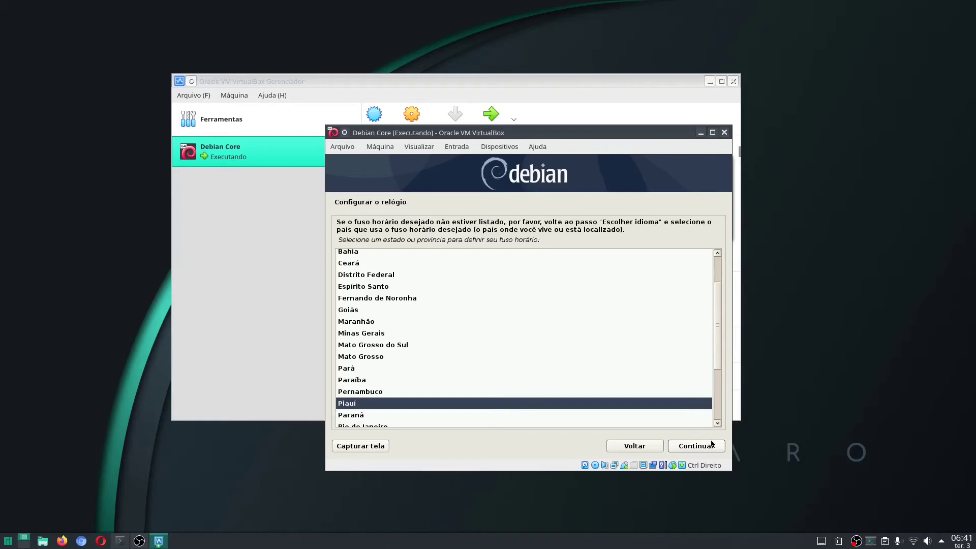
pyautogui.click(715, 447)
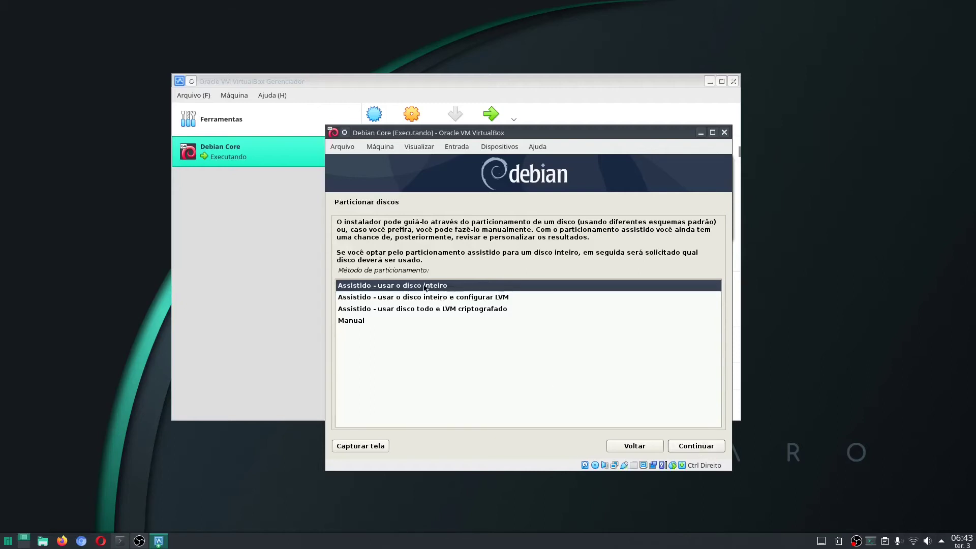
# Keep guided whole-disk partitioning and pick the SCSI3 (0,0,0) (sda) disk
pyautogui.click(691, 446)
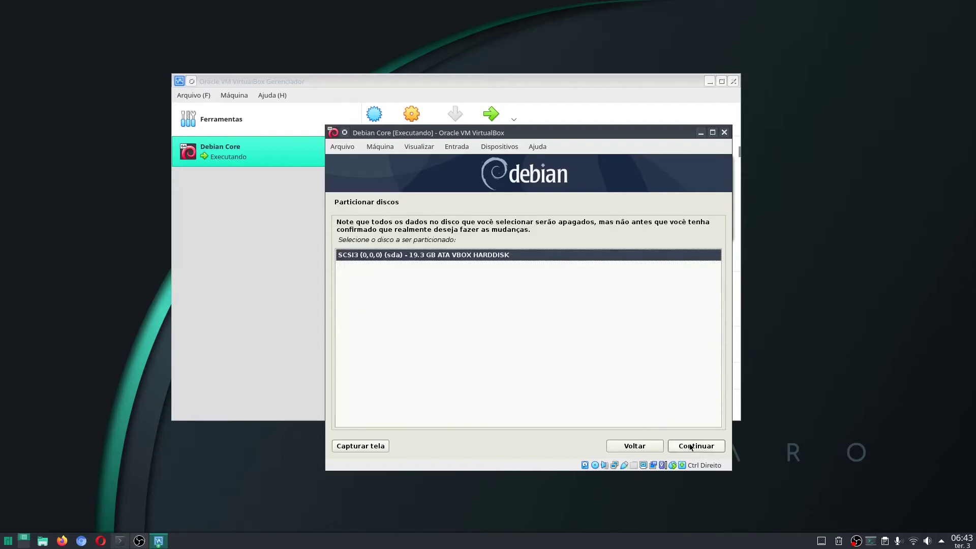
pyautogui.click(441, 255)
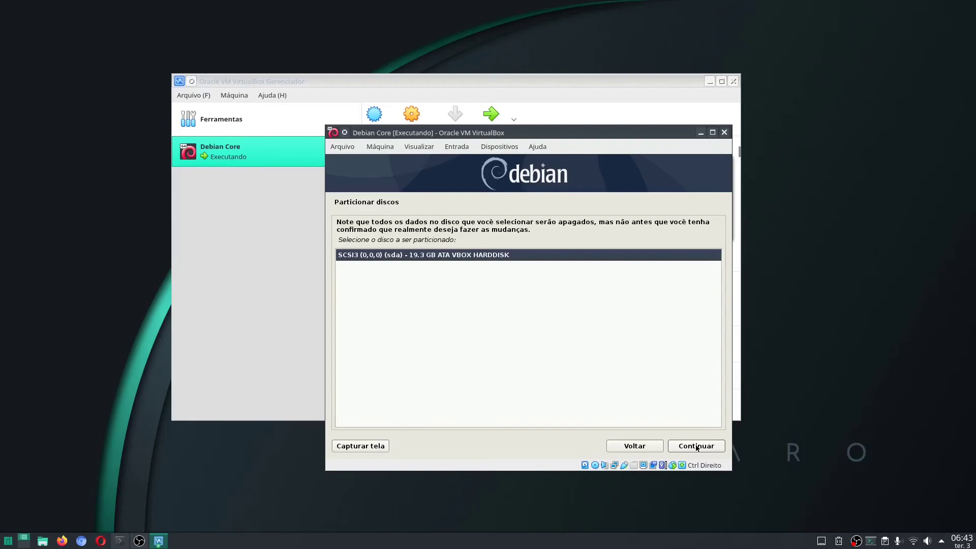
# Confirm the 19.3 GB sda disk as the partitioning target
pyautogui.click(696, 447)
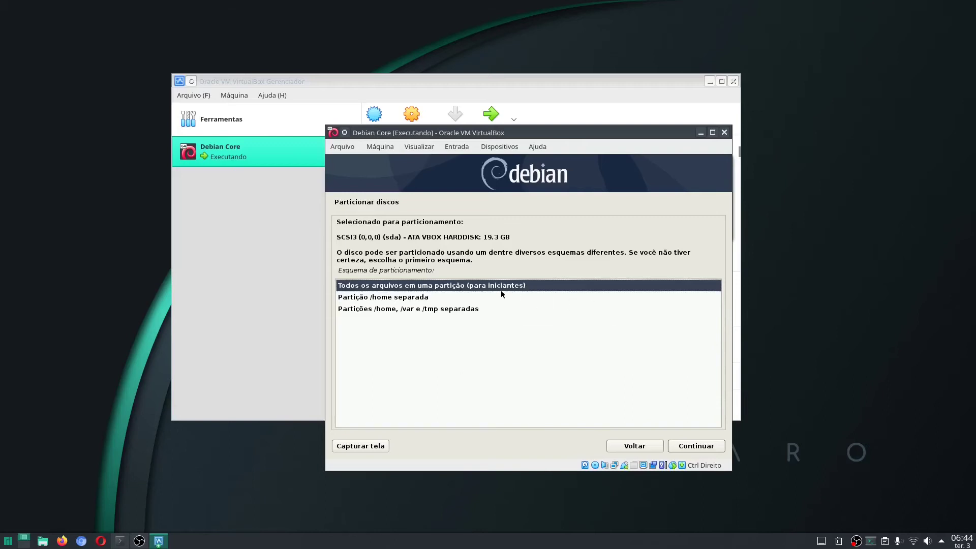
# Apply the 'all files in one partition' scheme for an ext4 root plus swap
pyautogui.click(702, 448)
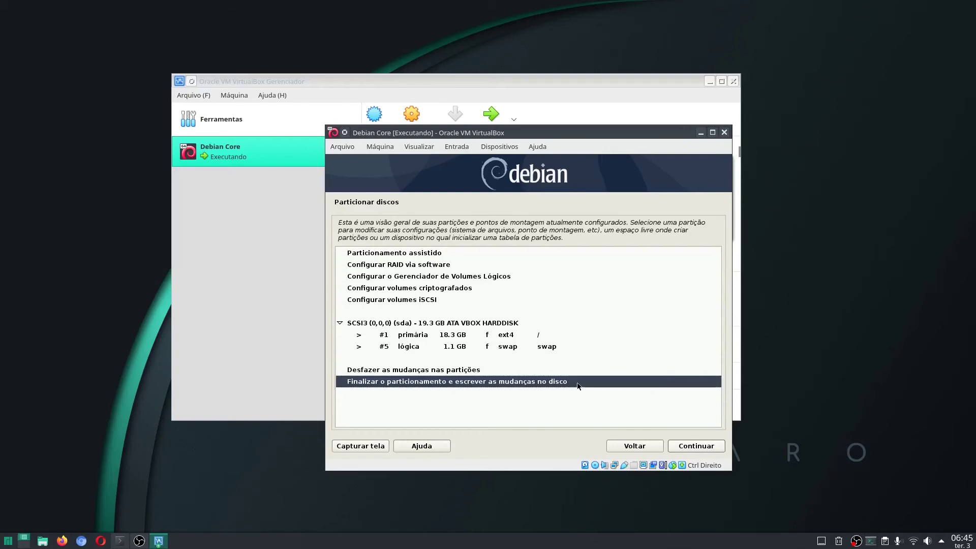
# Finish partitioning and answer Sim to write the ext4 and swap partitions to disk
pyautogui.click(686, 447)
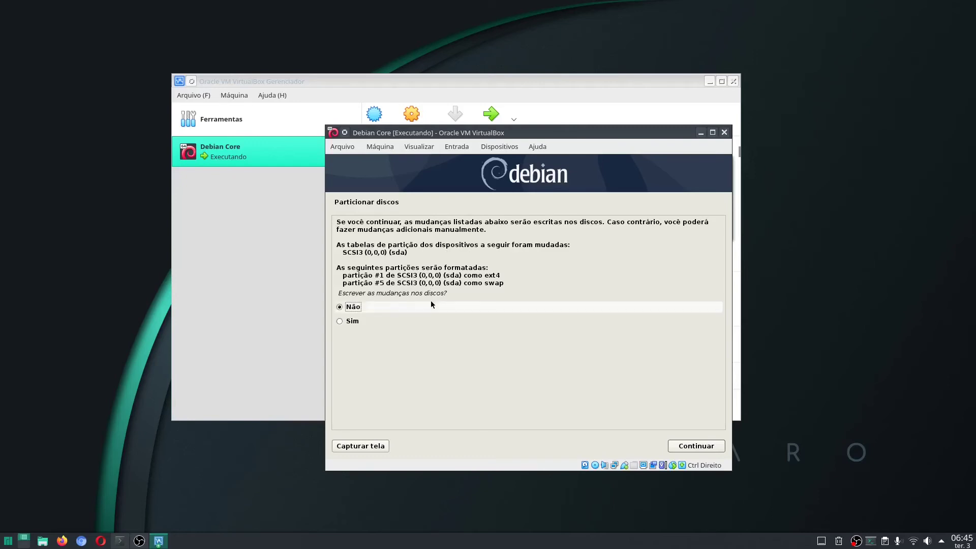
pyautogui.click(350, 322)
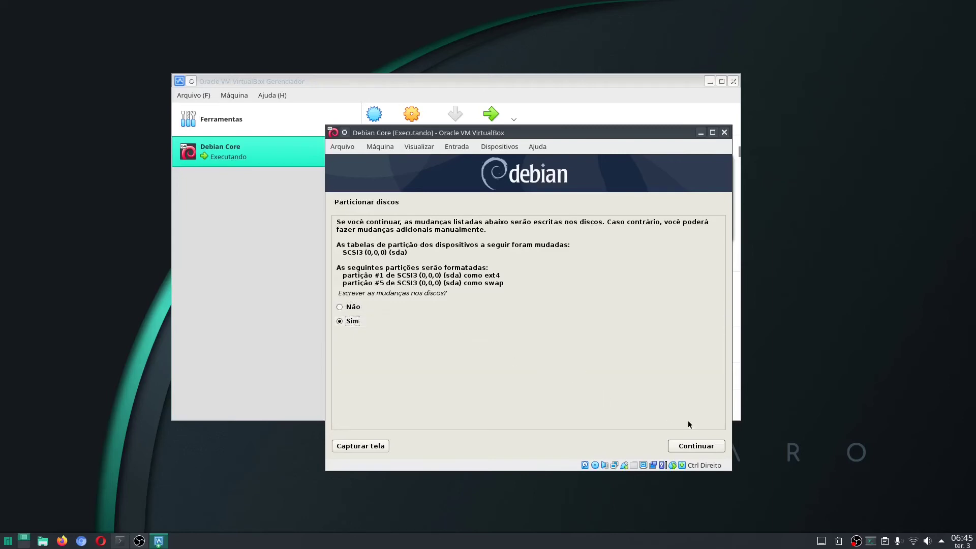
pyautogui.click(704, 448)
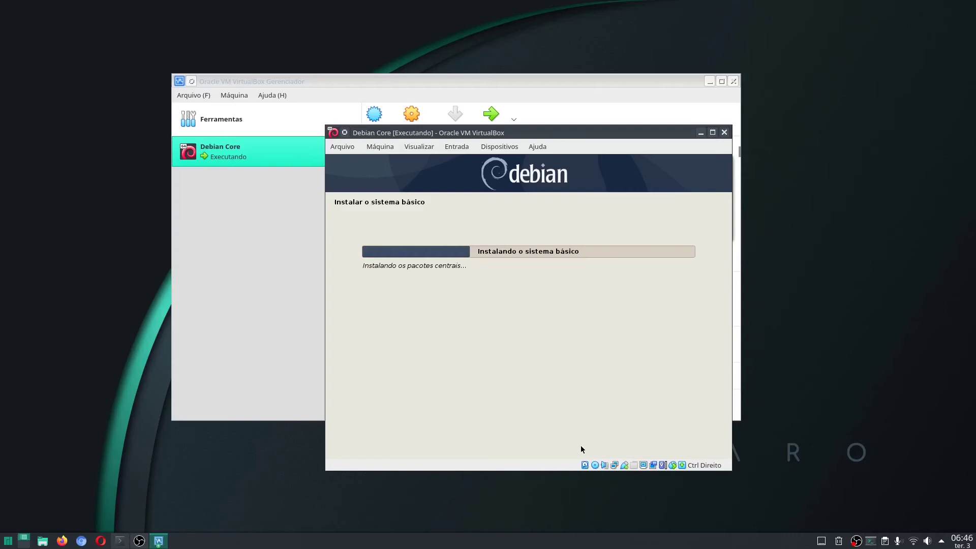
# Wait for the Debian base system installation to finish
pyautogui.moveTo(586, 468)
pyautogui.moveTo(616, 465)
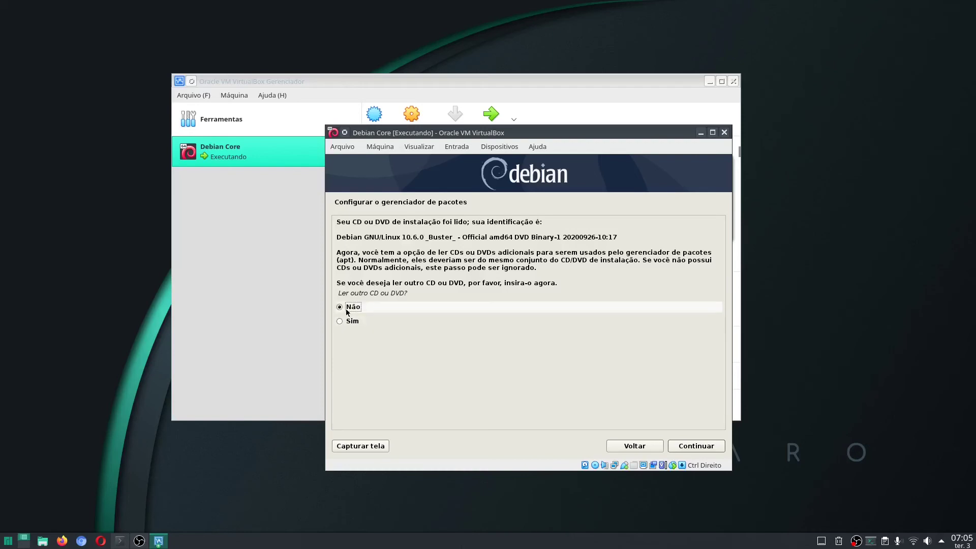
# Decline scanning another CD/DVD and decline using a network mirror
pyautogui.click(706, 449)
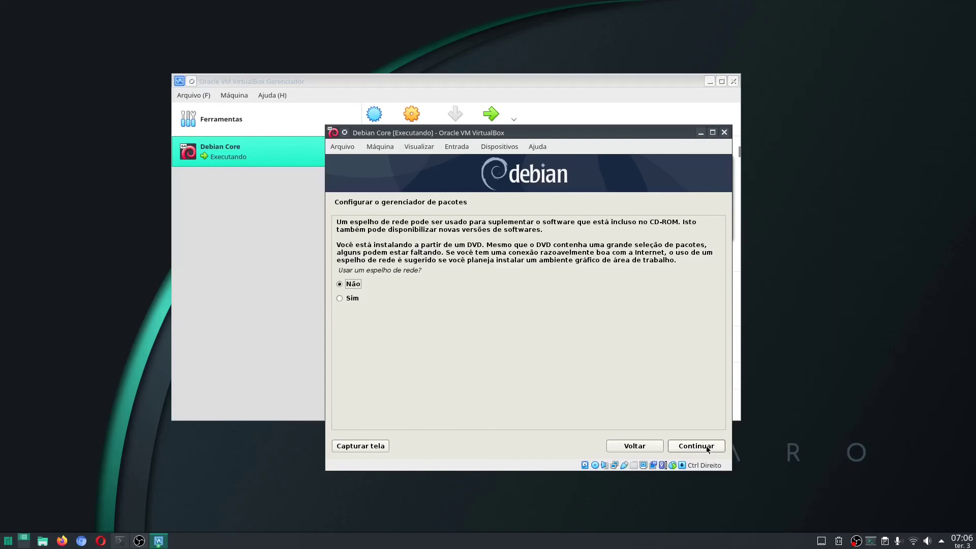
pyautogui.click(708, 450)
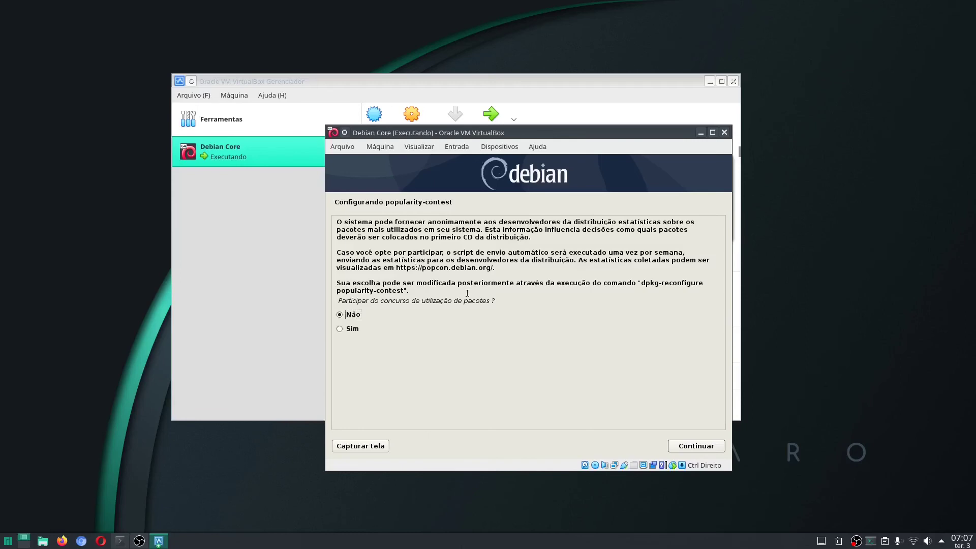
# Answer Não to joining the package popularity contest
pyautogui.click(704, 449)
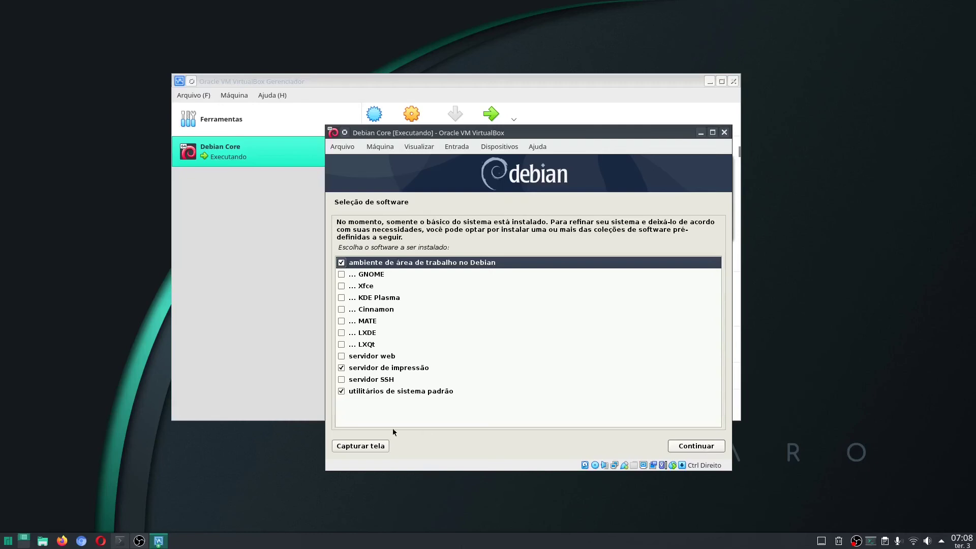
# Untick 'ambiente de área de trabalho no Debian' and tick 'servidor SSH' in Software selection
pyautogui.click(341, 263)
pyautogui.click(342, 380)
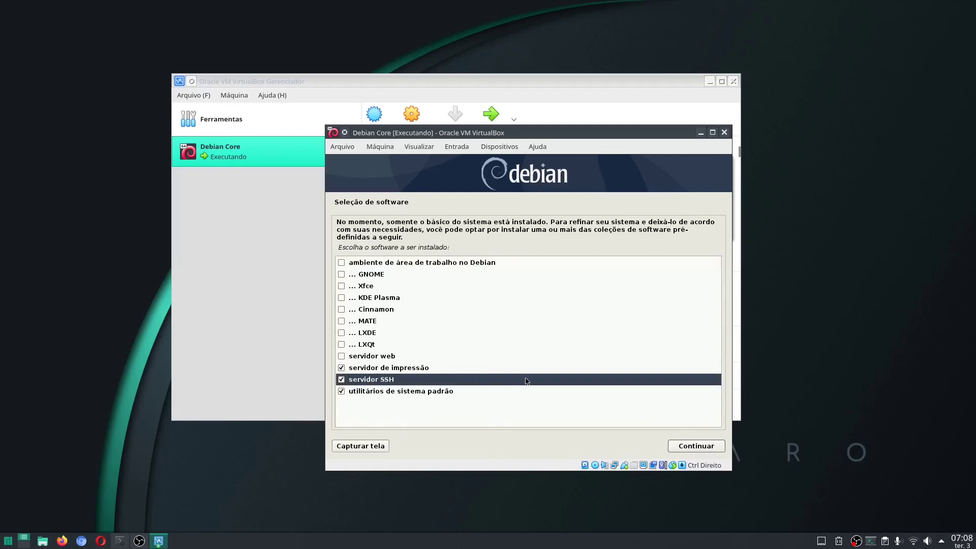
pyautogui.press('Up')
pyautogui.press('Up')
pyautogui.press('Up')
pyautogui.press('Up')
pyautogui.press('Up')
pyautogui.press('Up')
pyautogui.press('Up')
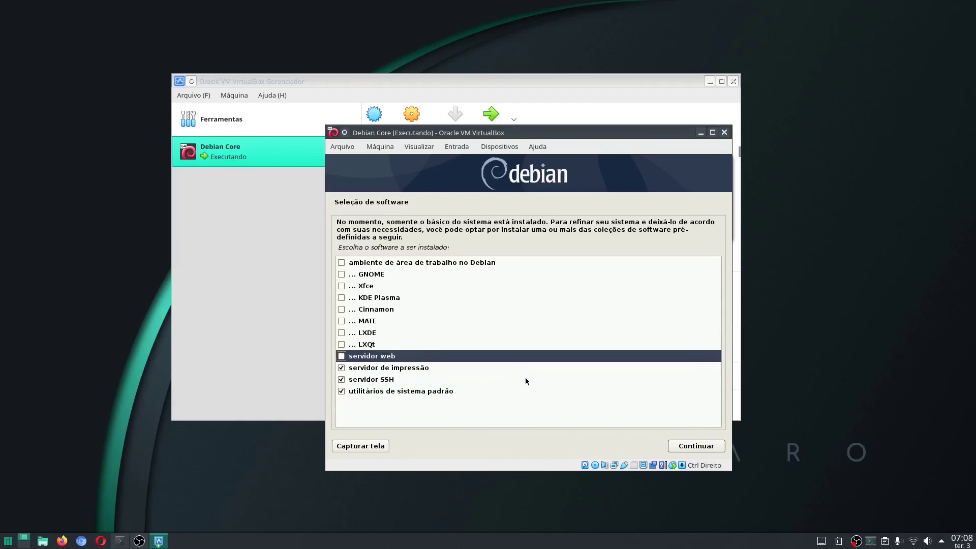
pyautogui.press('Up')
pyautogui.press('Up')
pyautogui.press('Up')
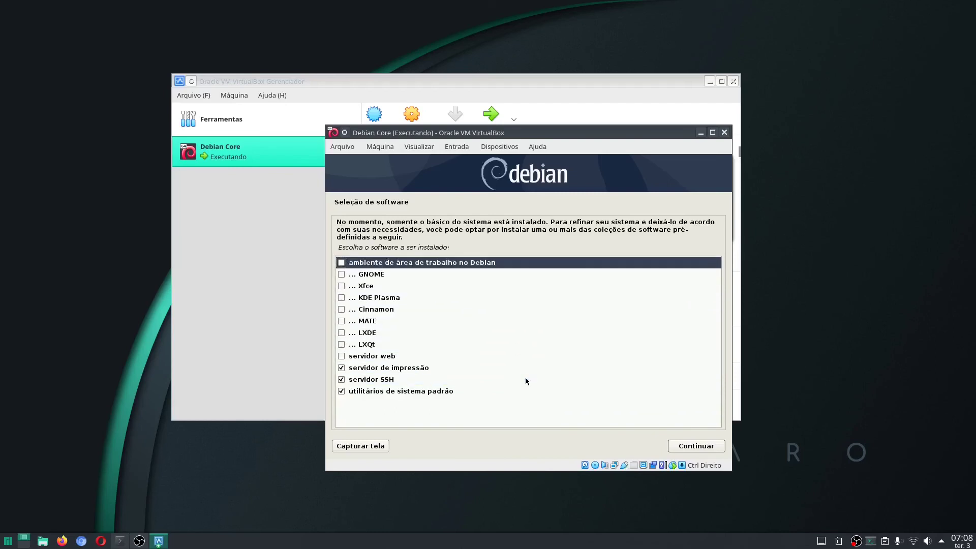
pyautogui.press('Down')
pyautogui.press('Down')
pyautogui.press('Down')
pyautogui.press('Down')
pyautogui.press('Down')
pyautogui.press('Down')
pyautogui.press('Down')
pyautogui.press('Down')
pyautogui.press('Down')
pyautogui.press('Down')
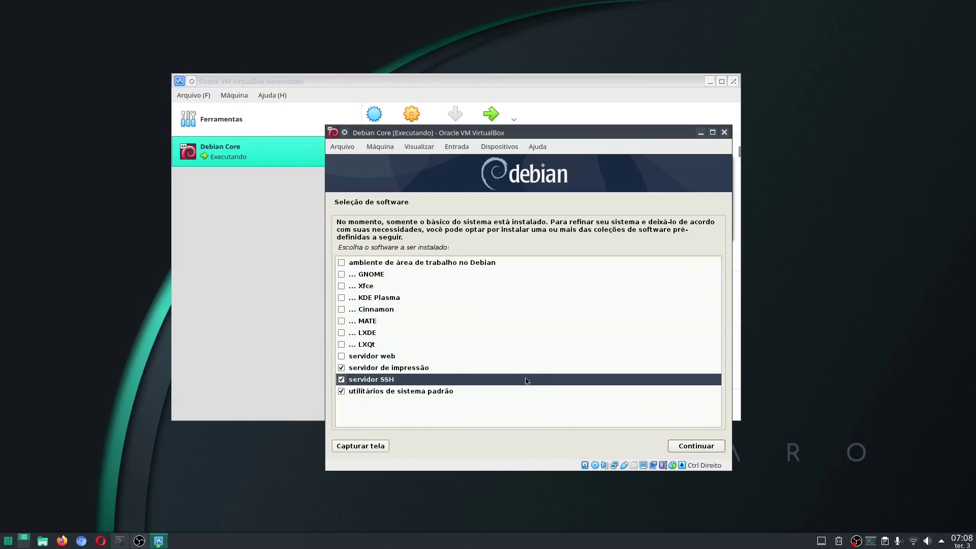
pyautogui.press('Up')
pyautogui.press('Up')
pyautogui.press('Up')
pyautogui.press('Up')
pyautogui.press('Up')
pyautogui.press('Up')
pyautogui.press('Up')
pyautogui.press('Up')
pyautogui.press('Up')
pyautogui.press('Up')
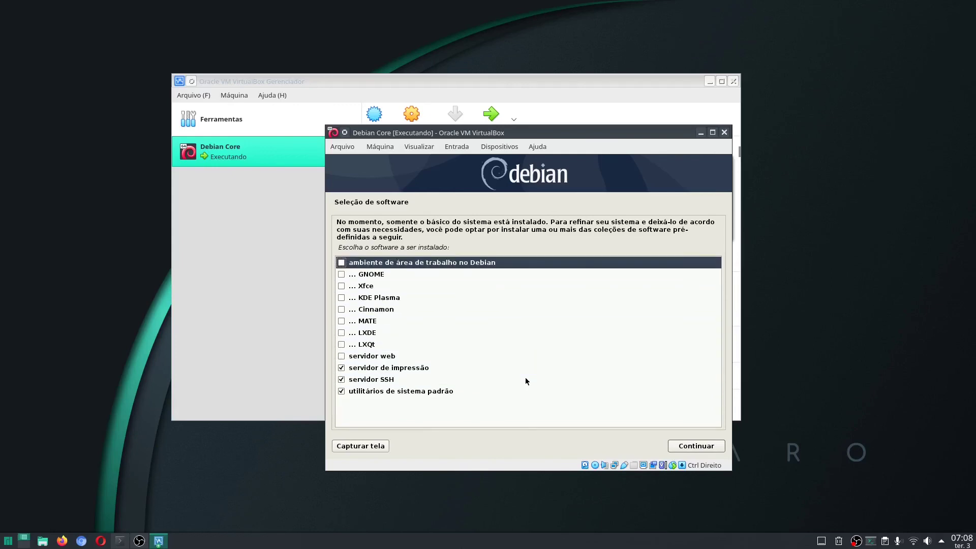
# Review the list: GNOME, Xfce, KDE Plasma, print server, SSH server, standard system utilities
pyautogui.press('Down')
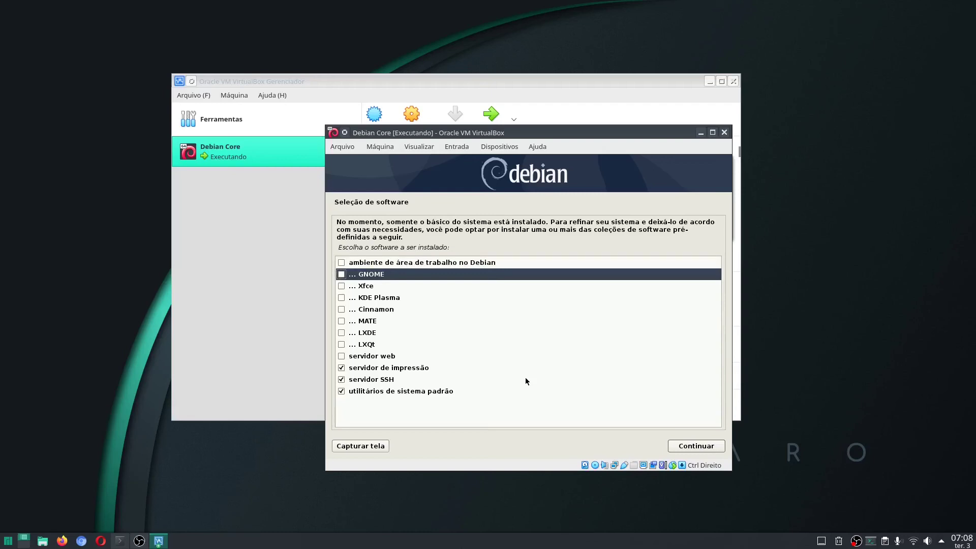
pyautogui.press('Down')
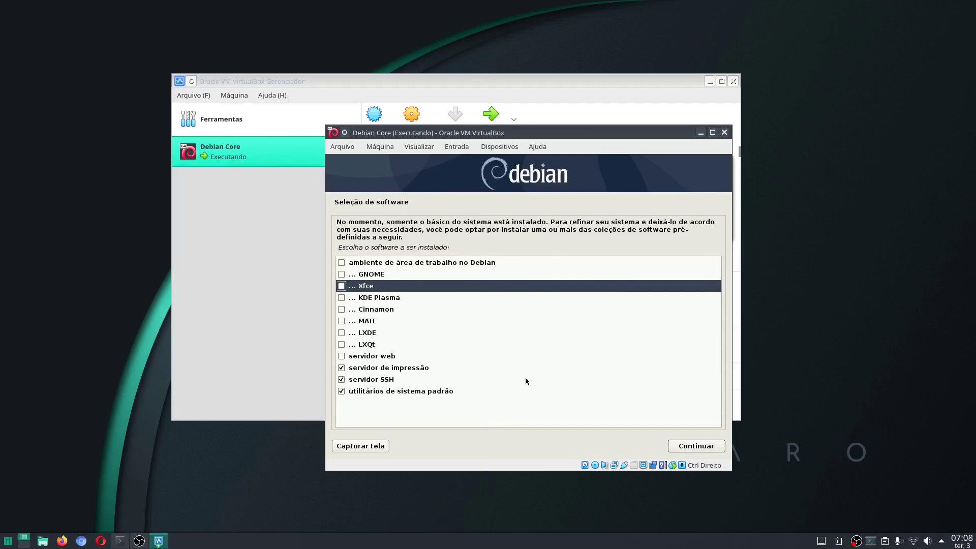
pyautogui.press('Down')
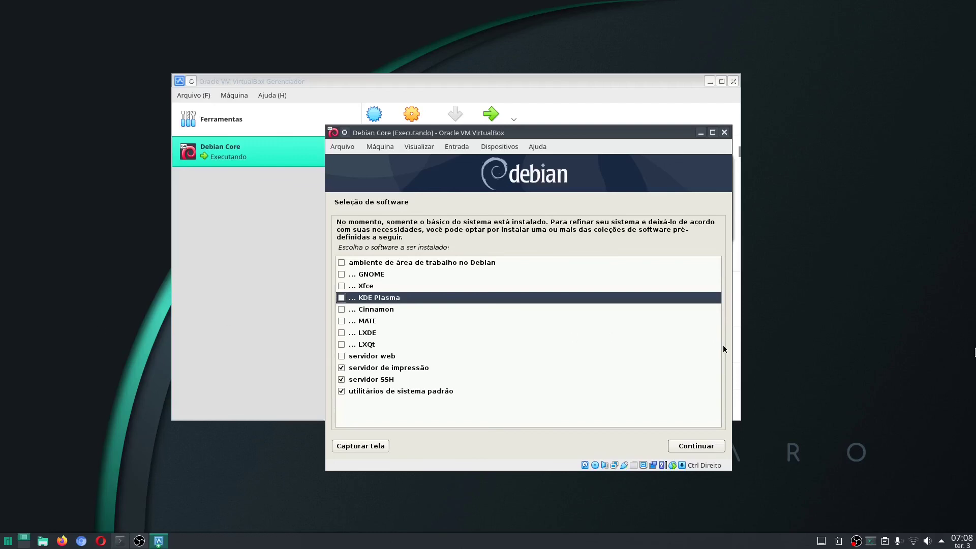
pyautogui.press('Down')
pyautogui.press('Down')
pyautogui.press('Down')
pyautogui.press('Down')
pyautogui.press('Down')
pyautogui.press('Down')
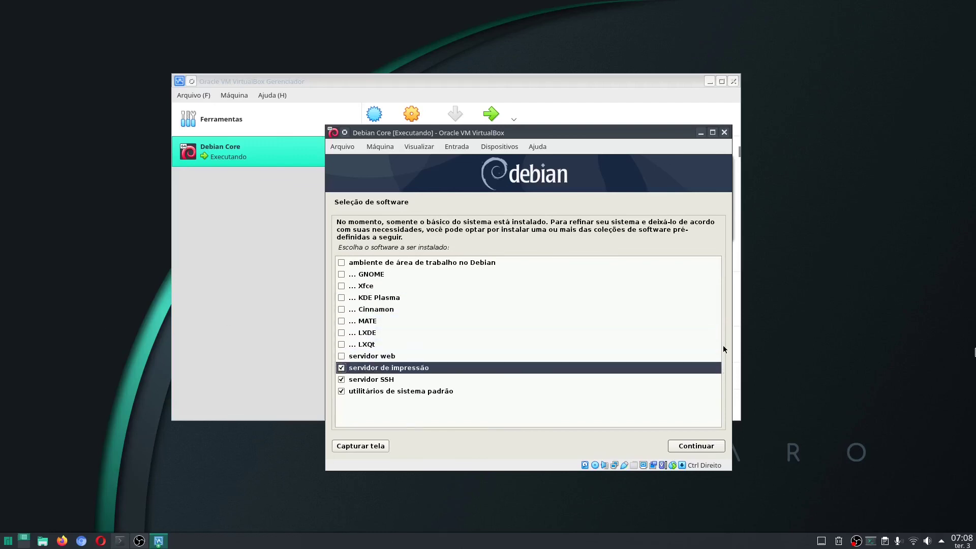
pyautogui.press('Down')
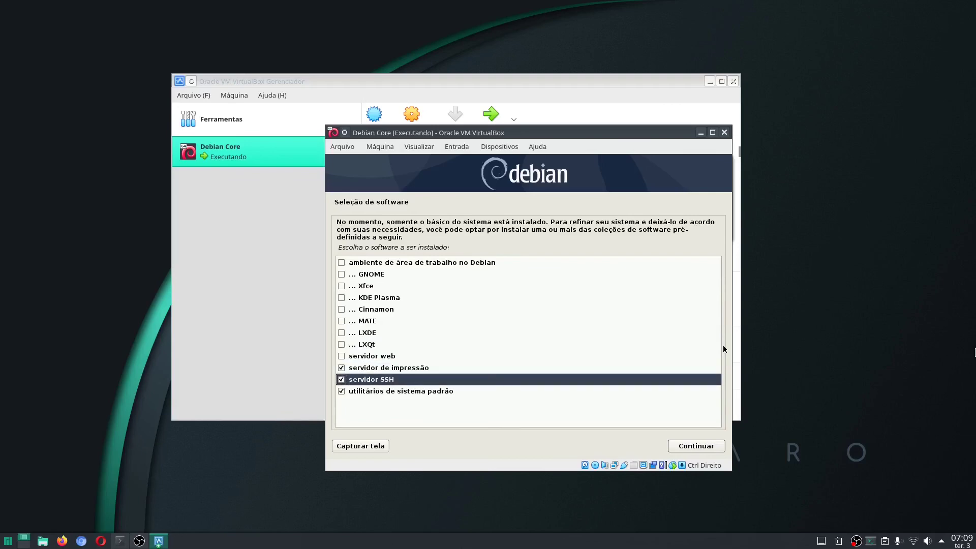
pyautogui.press('Down')
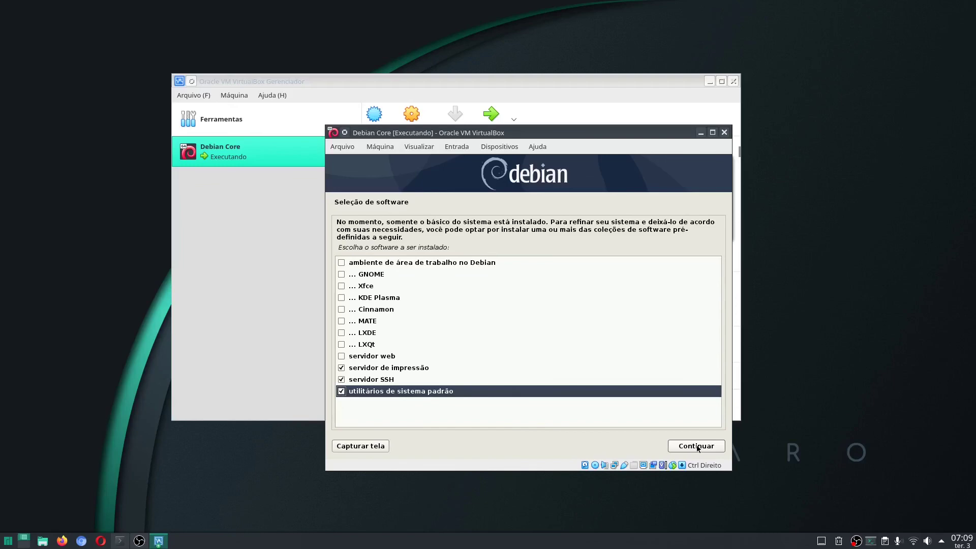
# Confirm the software selection so the packages install and the GRUB prompt appears
pyautogui.click(697, 446)
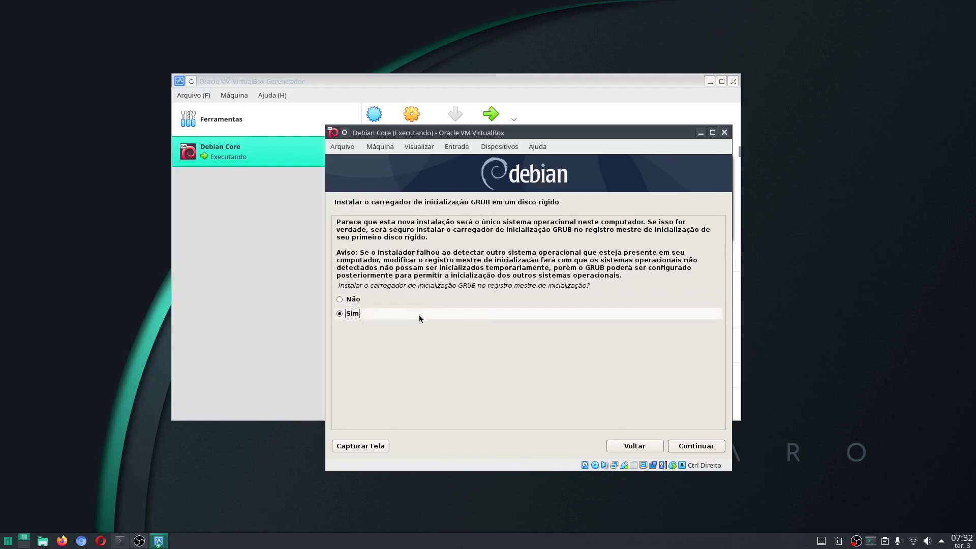
# Accept installing GRUB to the master boot record on /dev/sda
pyautogui.click(694, 447)
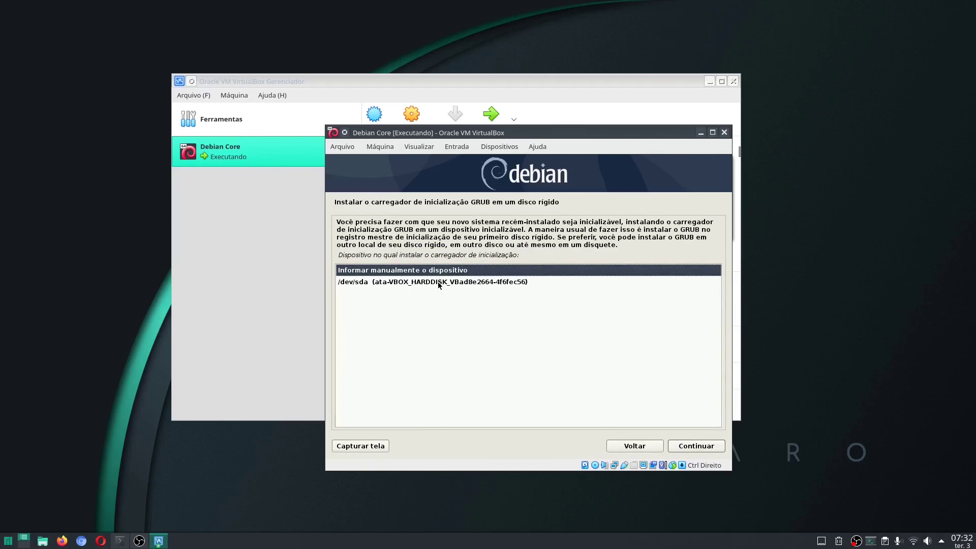
pyautogui.click(439, 283)
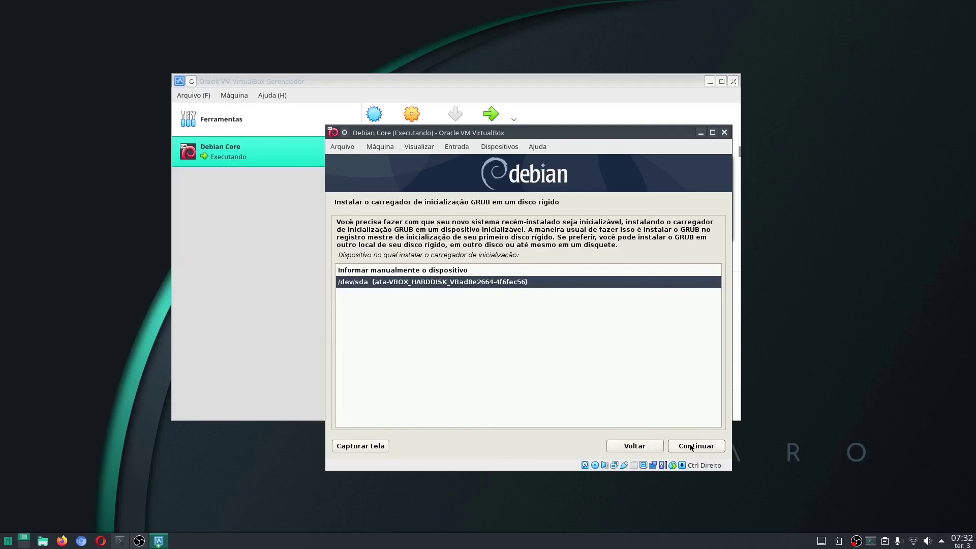
pyautogui.click(691, 446)
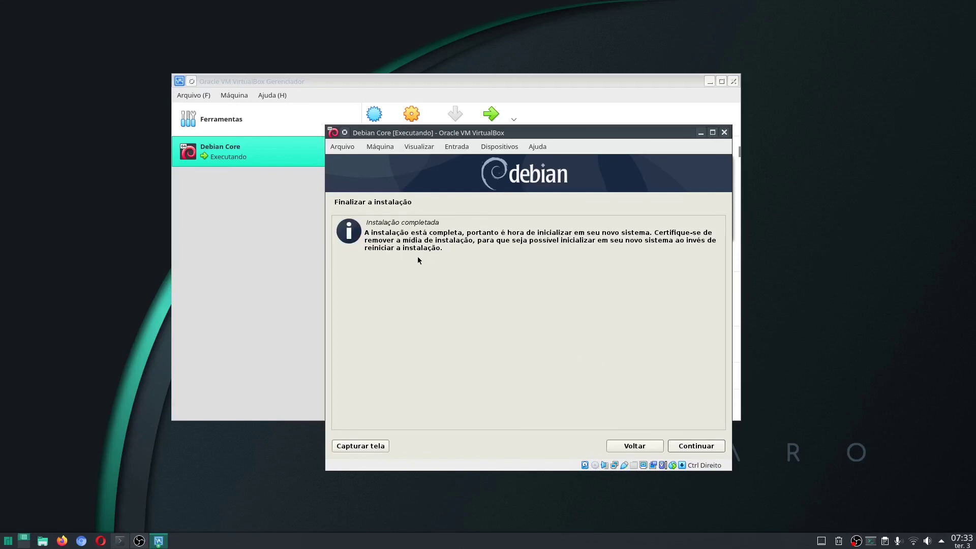
# Continue past 'Finalizar a instalação' to reboot the VM into the installed system
pyautogui.click(702, 446)
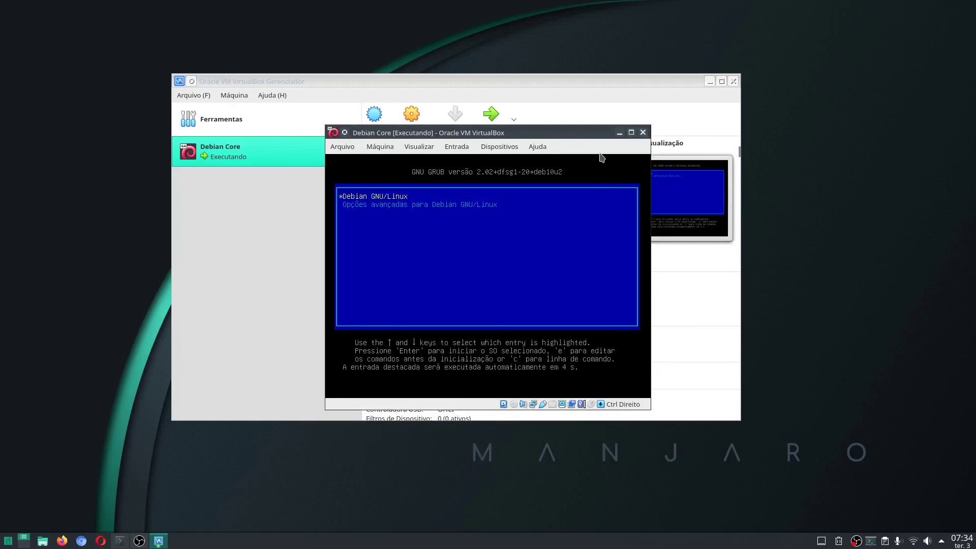
# Stop the GRUB countdown, leaving Debian GNU/Linux selected in the boot menu
pyautogui.press('Down')
pyautogui.press('Up')
pyautogui.press('Up')
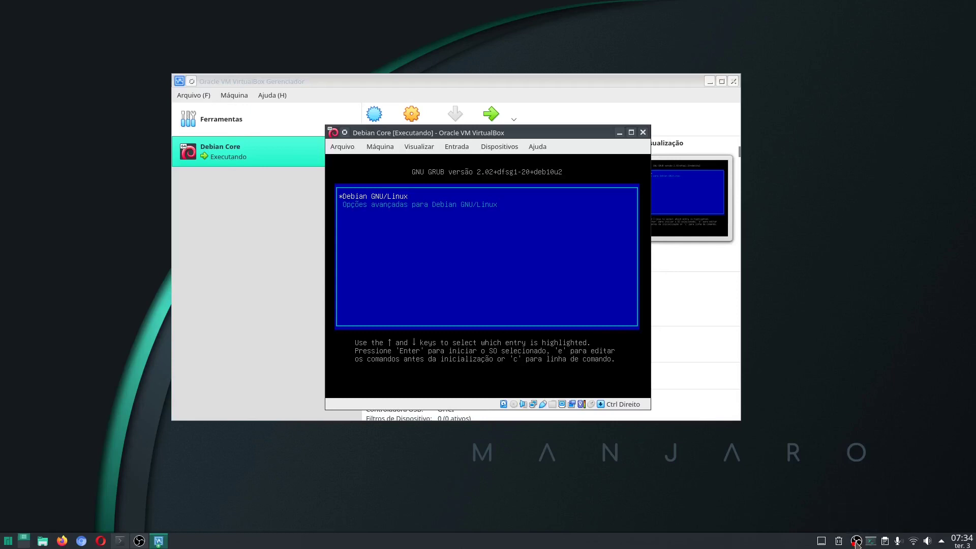
pyautogui.rightClick(856, 543)
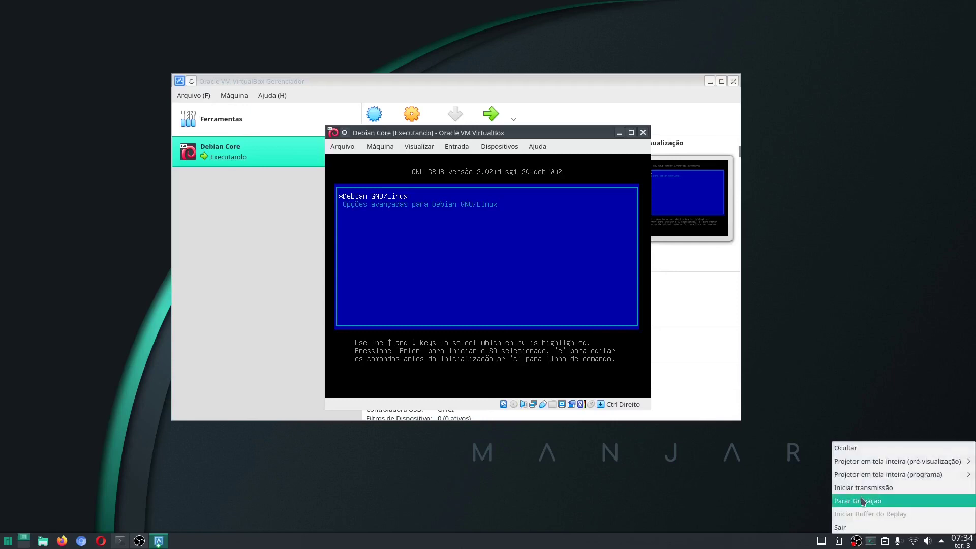